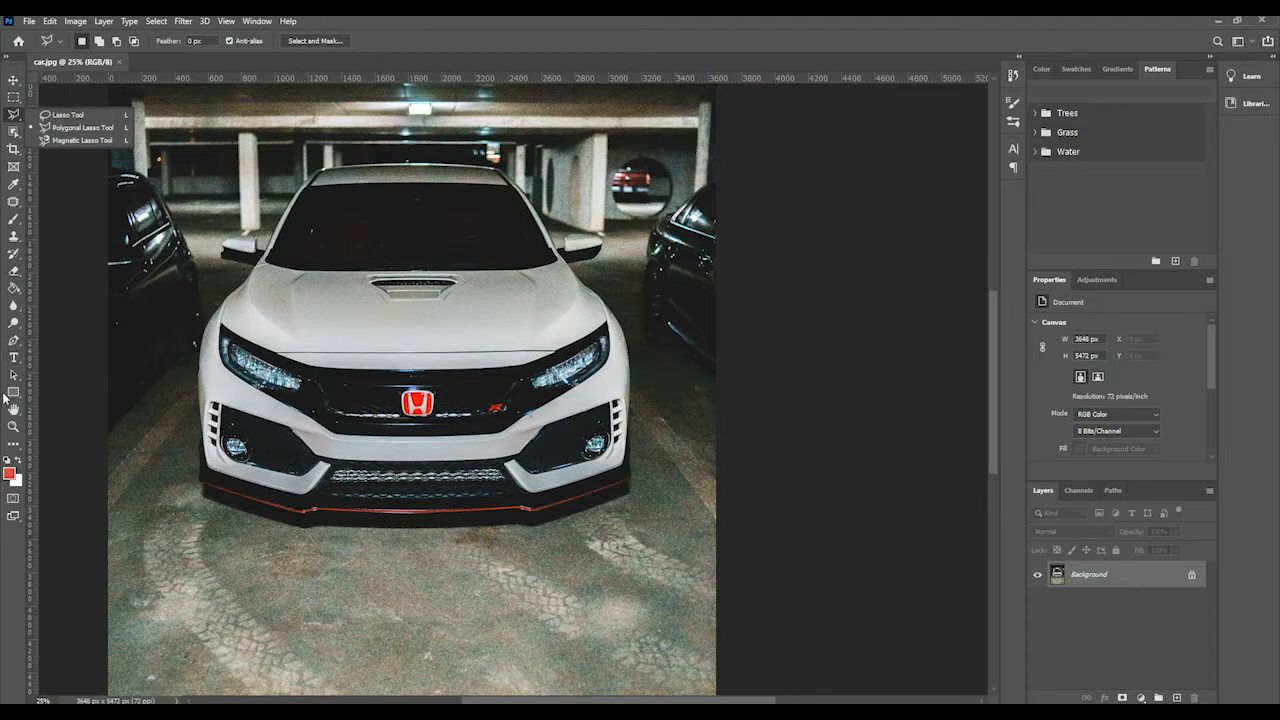
- Activate the Pen tool in Path mode
left_click(15, 340)
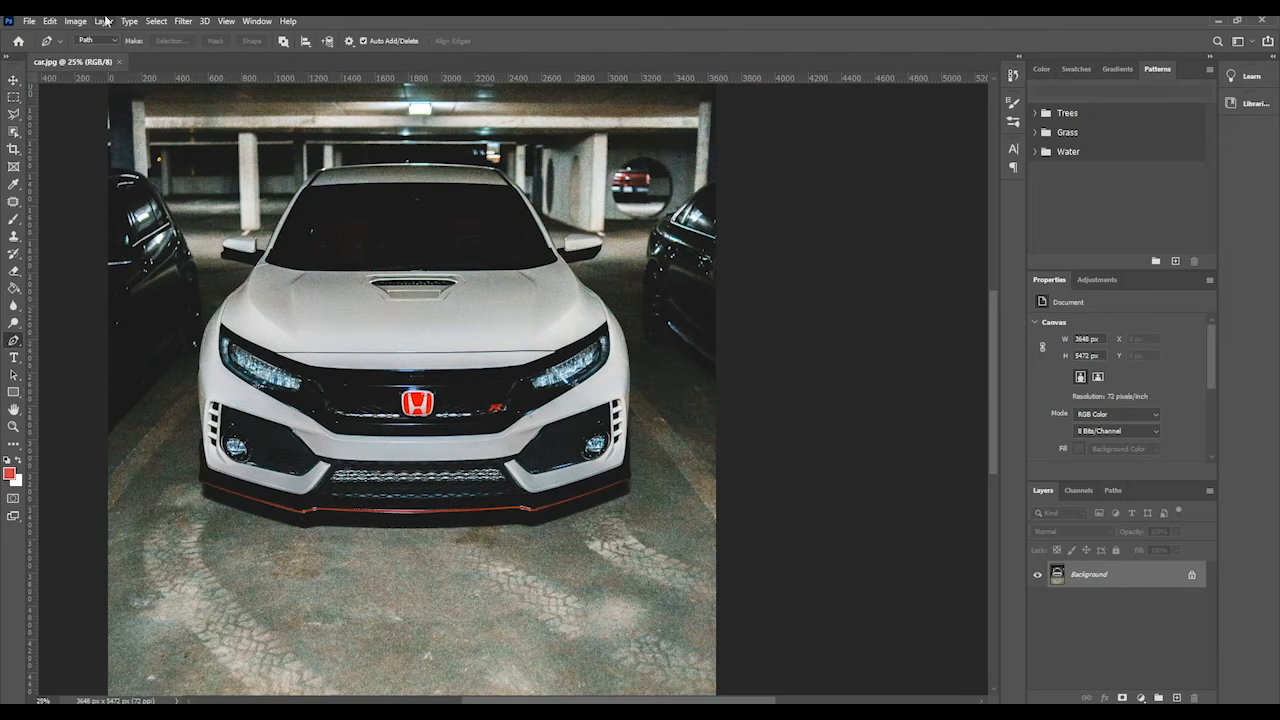
left_click(115, 41)
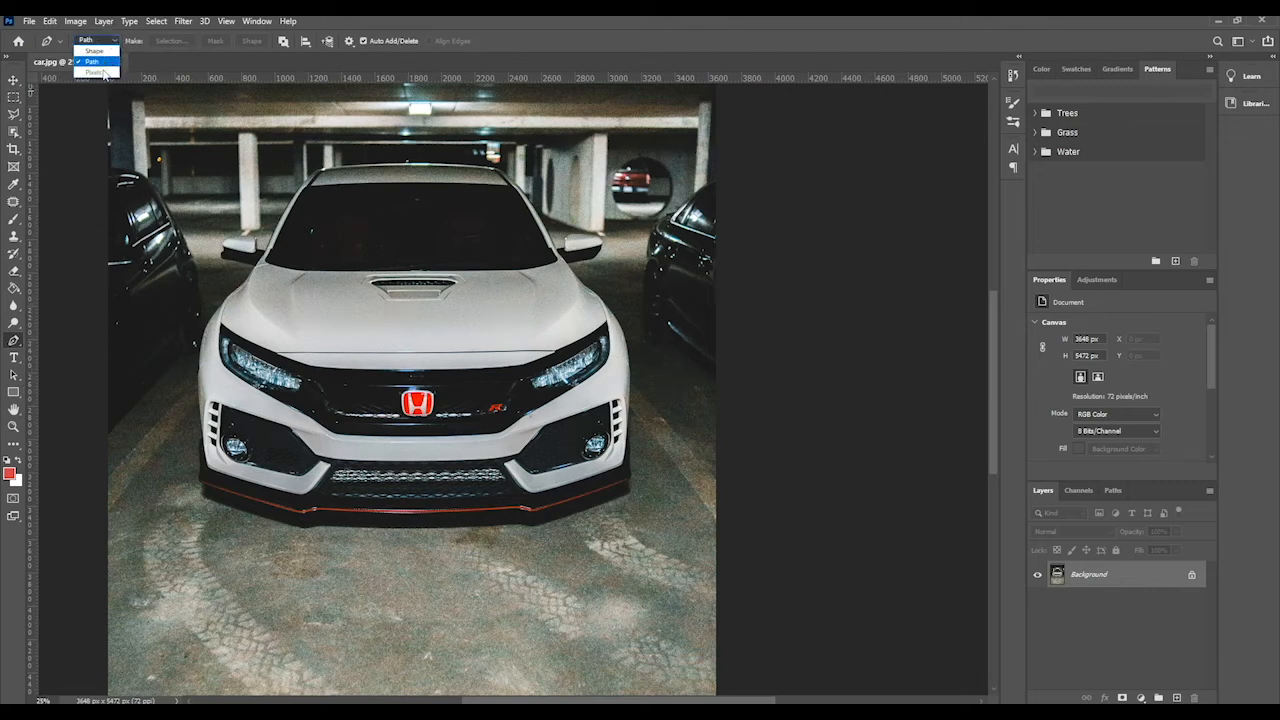
left_click(92, 62)
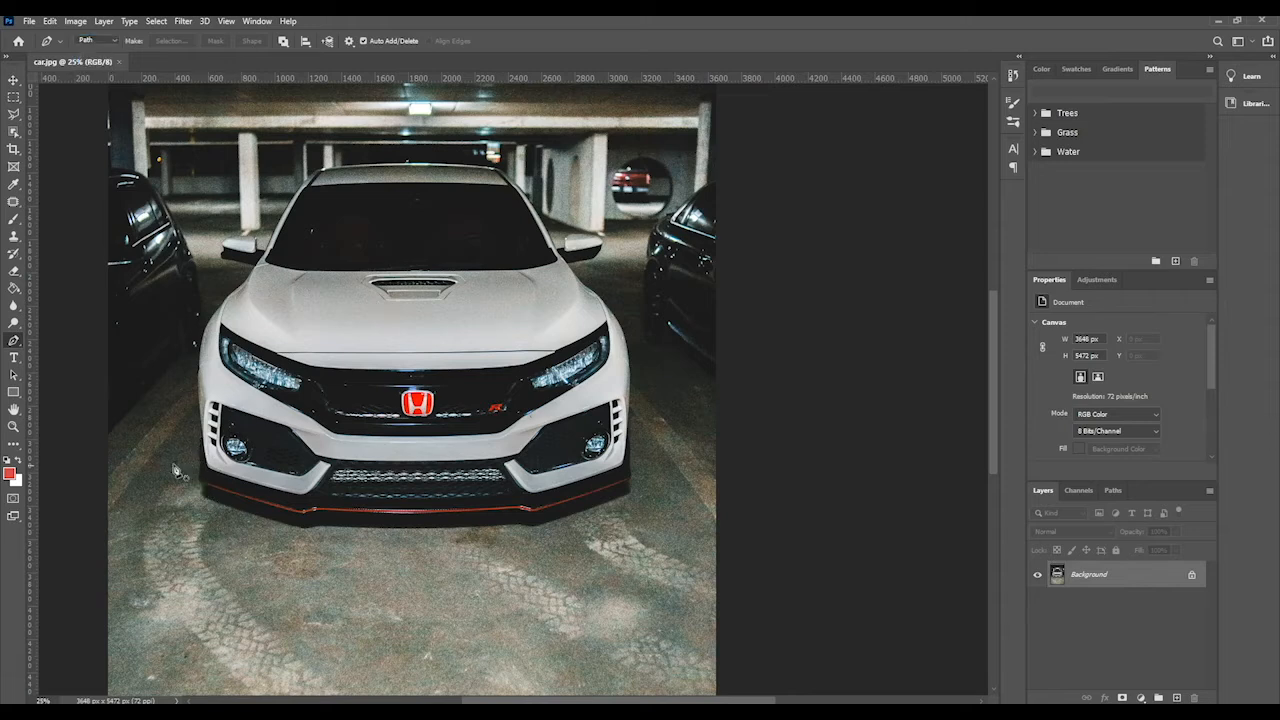
- Switch the Pen tool to Shape mode and duplicate the Background layer
left_click(13, 426)
left_click(488, 486)
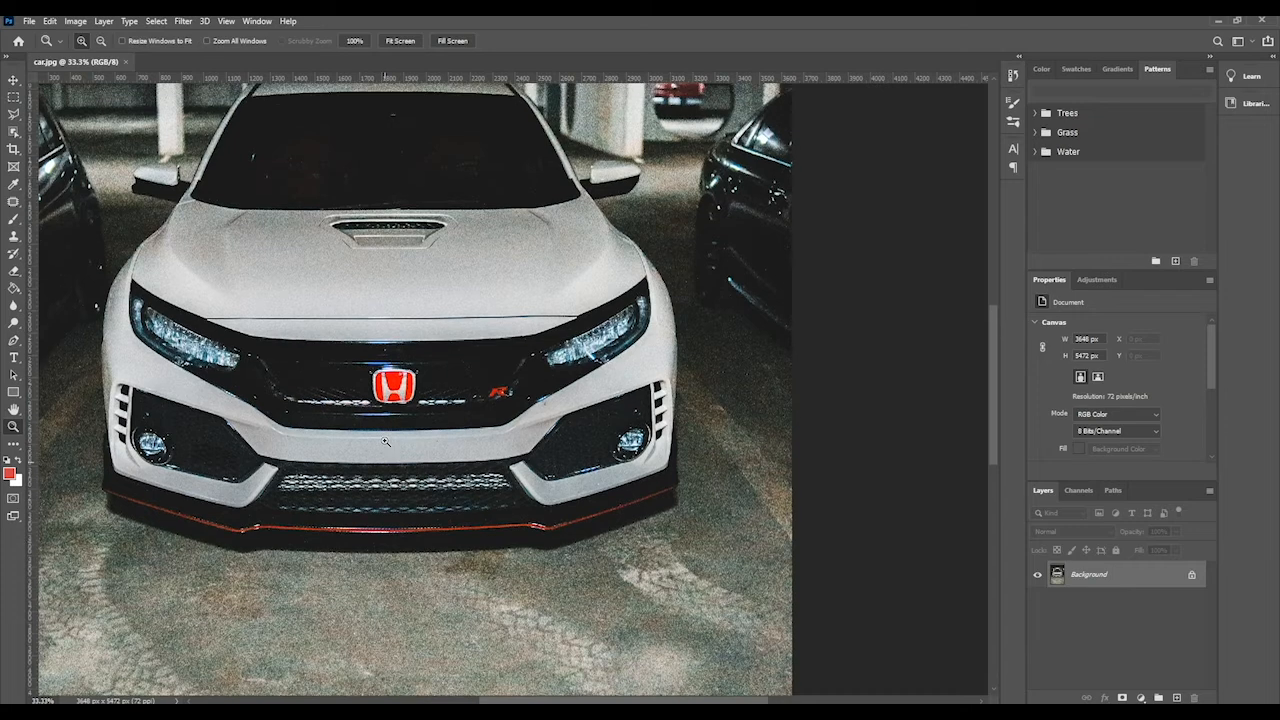
scroll(400, 450, "up", 3)
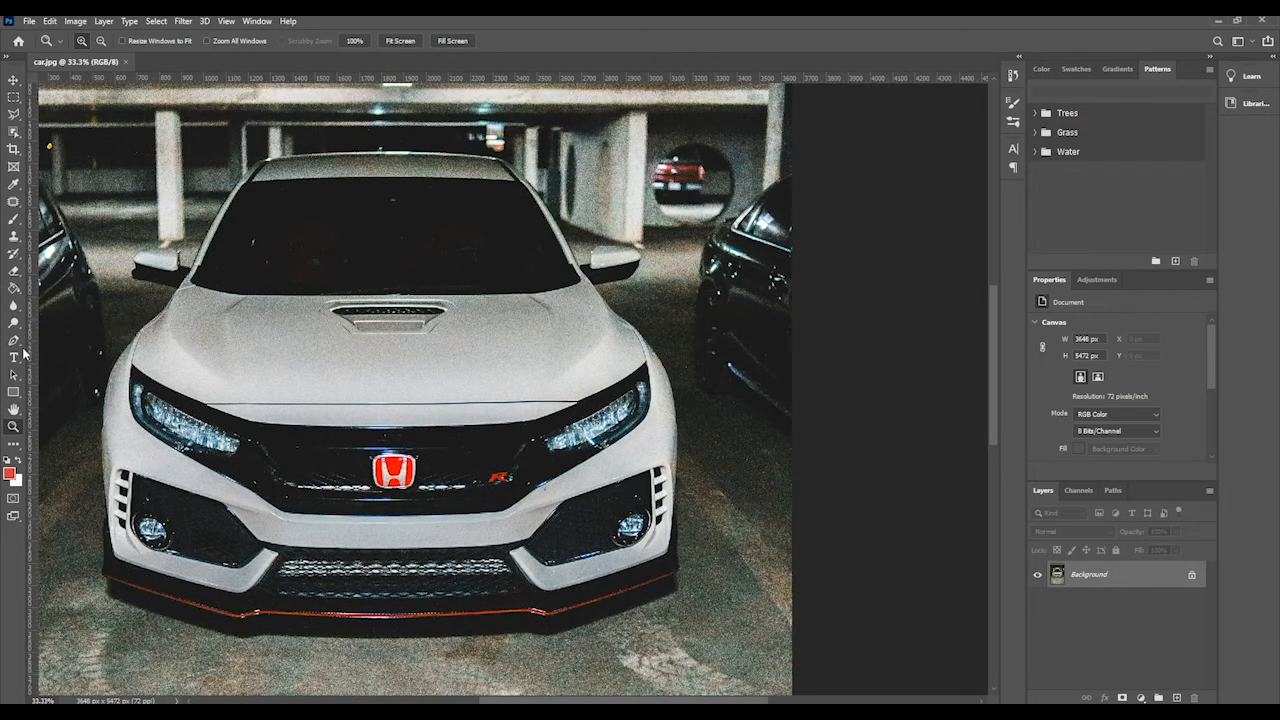
left_click(15, 340)
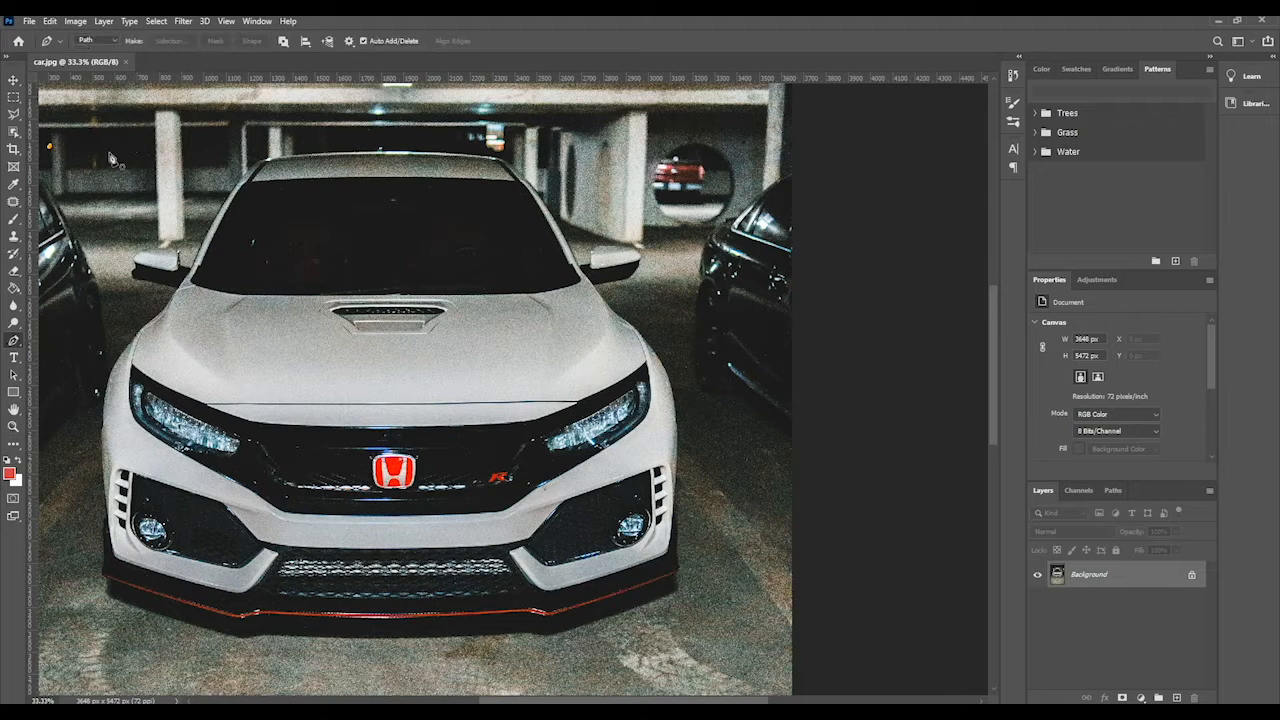
left_click(115, 41)
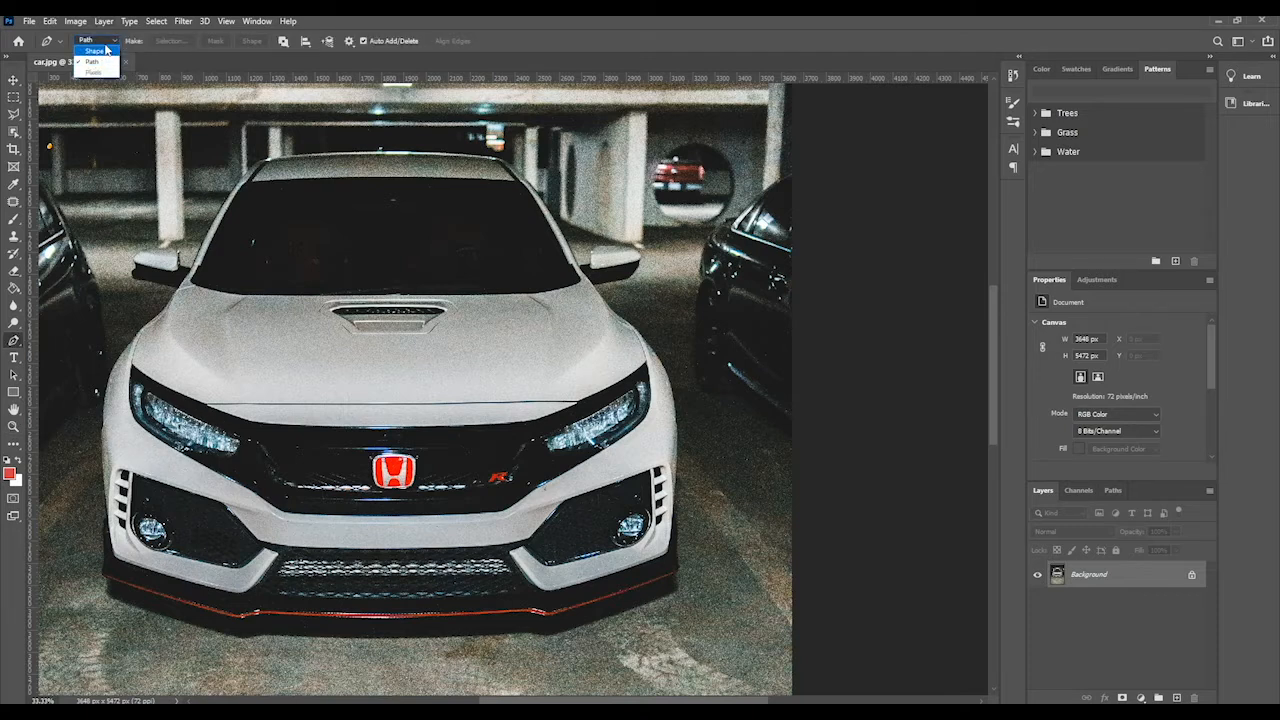
left_click(95, 51)
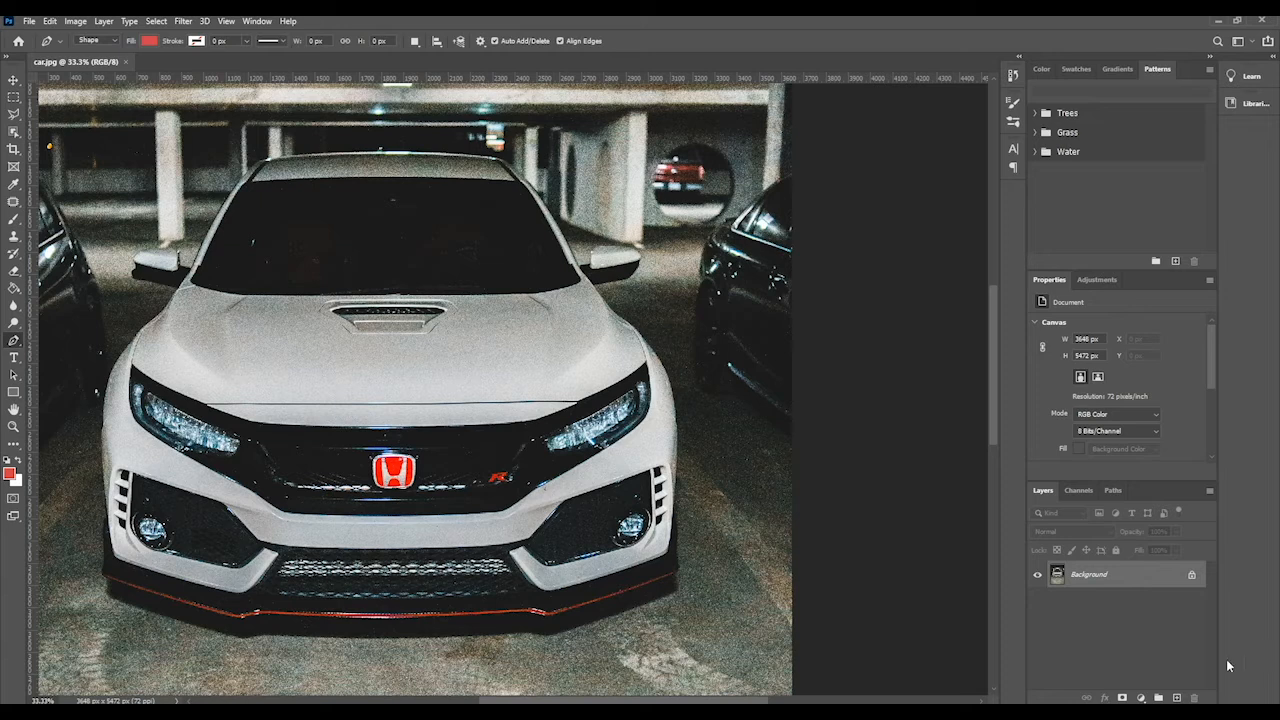
left_click_drag(1064, 574, 1176, 697)
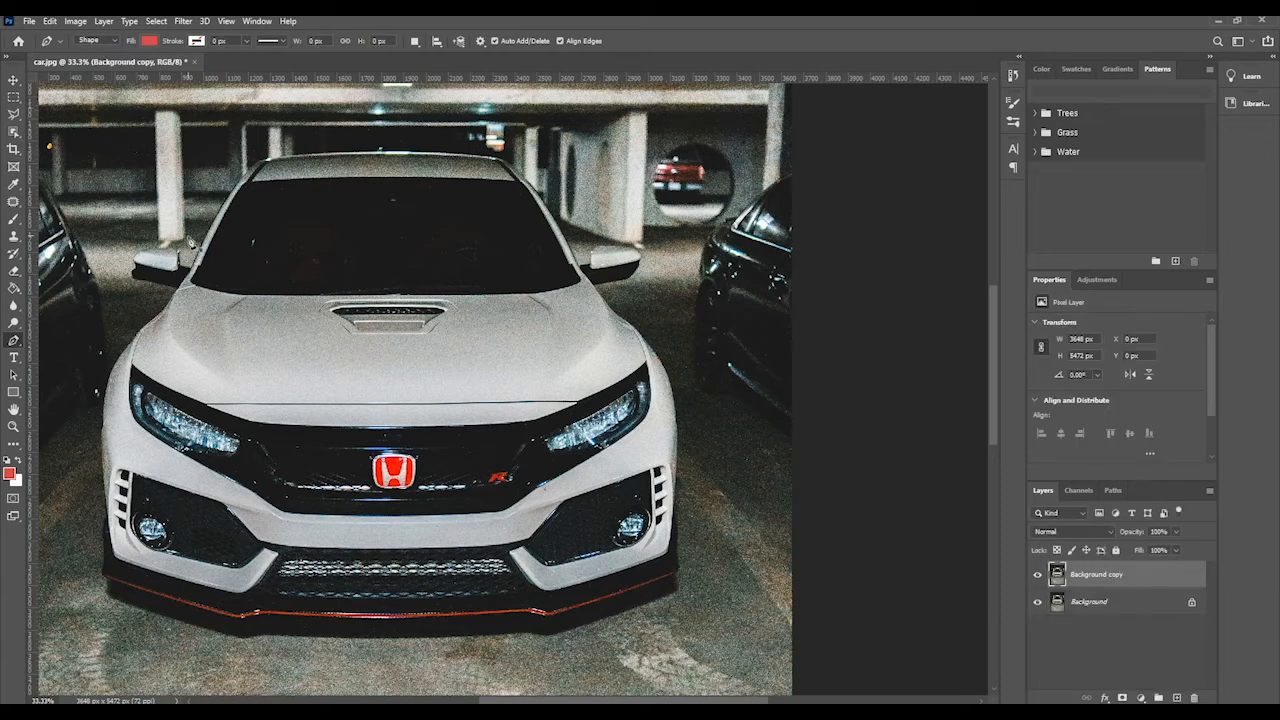
- Draw a four-sided red shape, about 1512 by 1008 px, over the windshield and hood, and delete its layer
left_click(193, 245)
left_click(441, 181)
left_click(524, 318)
left_click(204, 404)
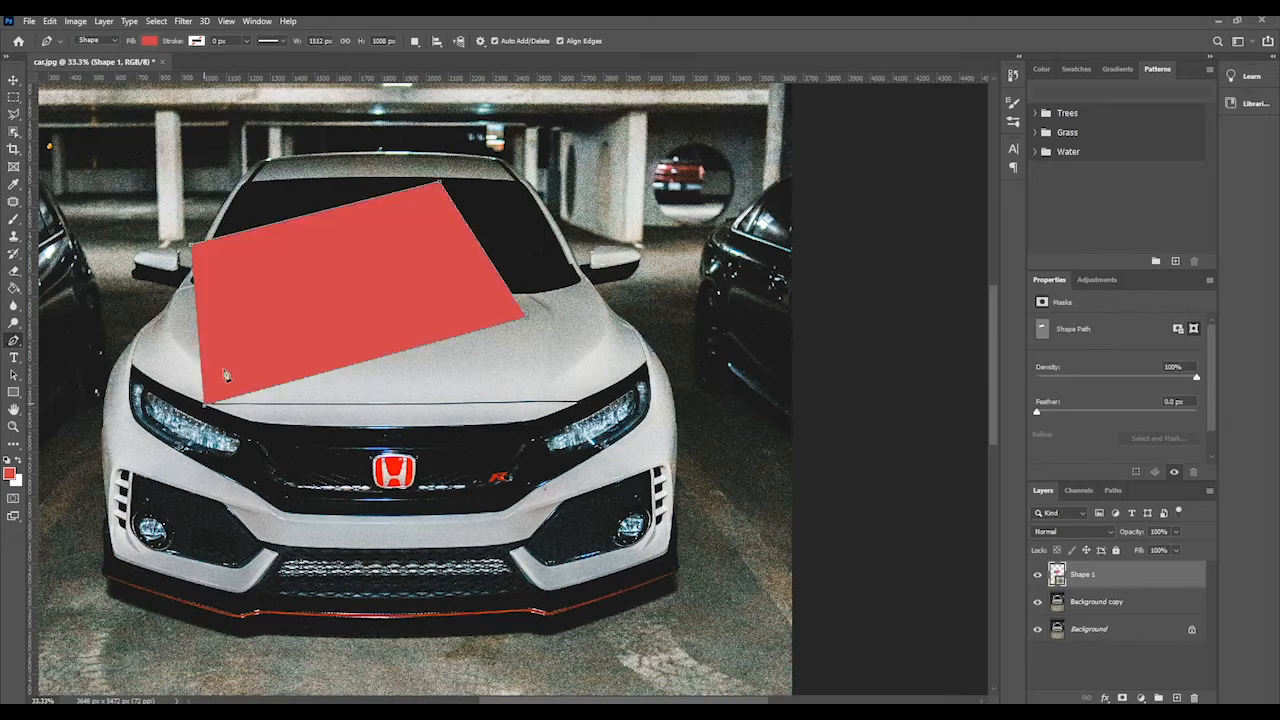
left_click(193, 245)
left_click_drag(1084, 581, 1194, 697)
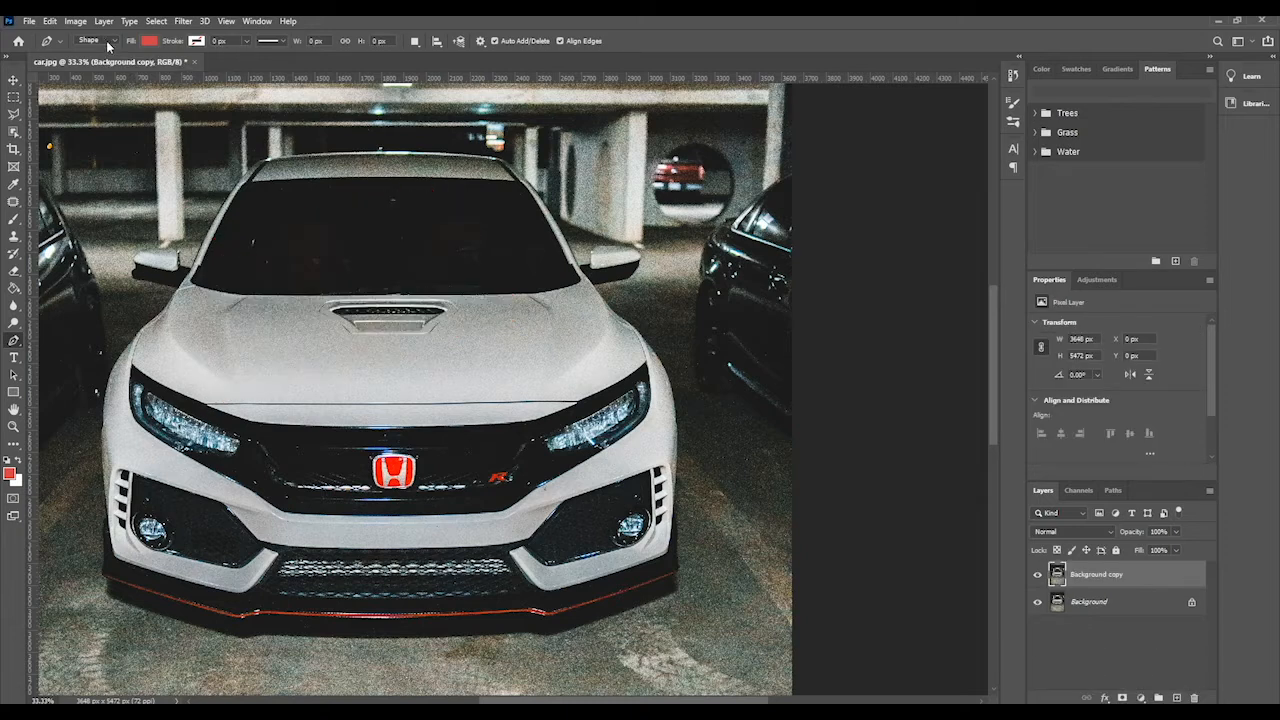
- Set the Pen tool to Path mode and start tracing the white car's outline upward from the left corner of its front bumper
left_click(108, 41)
left_click(95, 57)
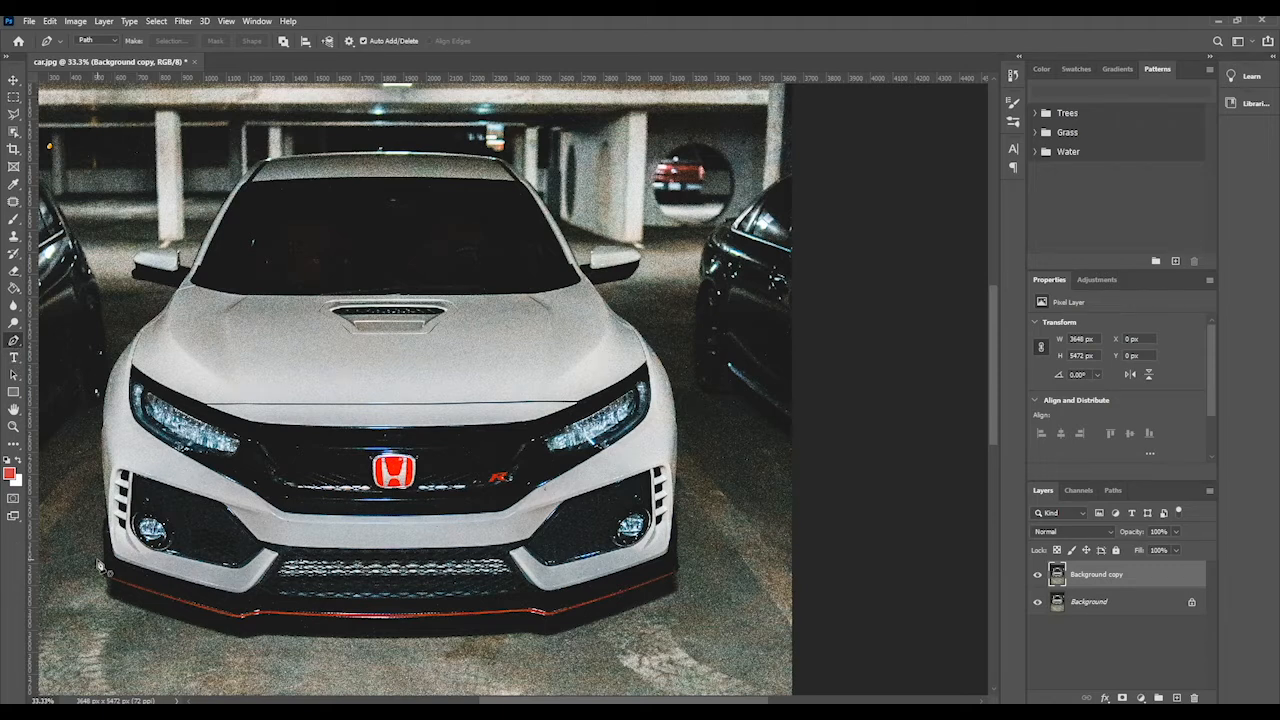
key("ctrl+plus")
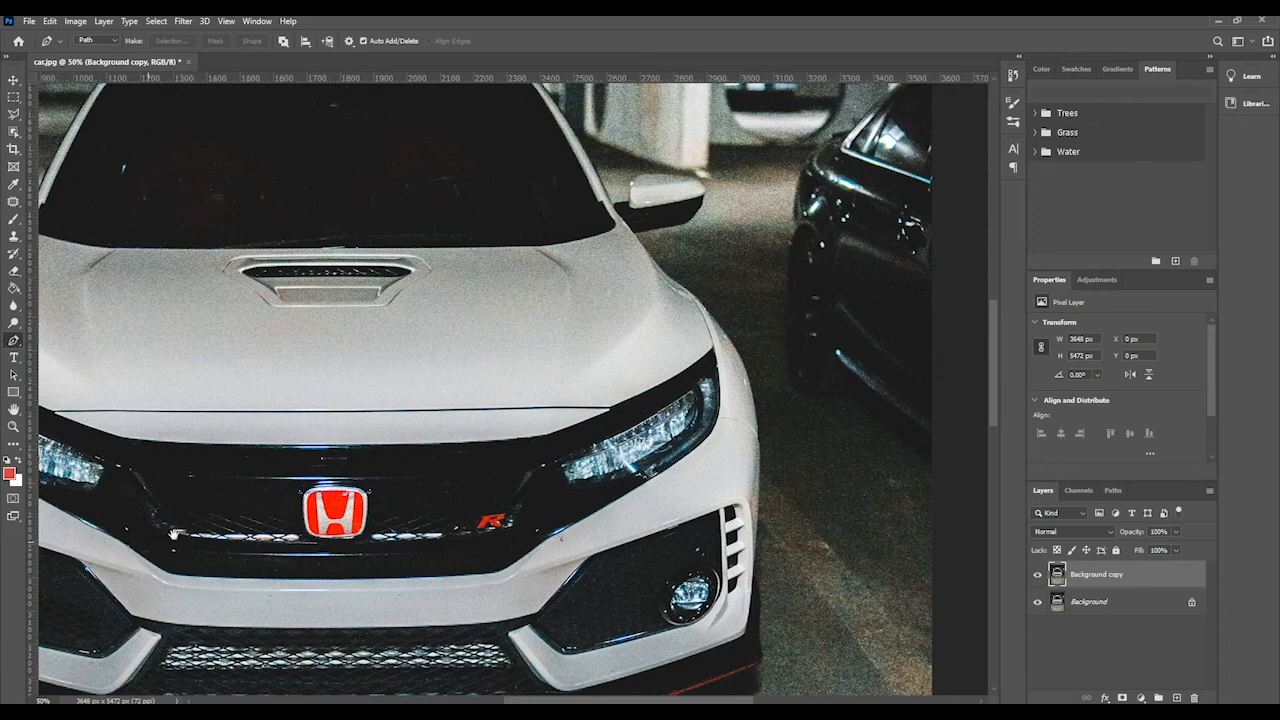
left_click_drag(123, 550, 446, 498)
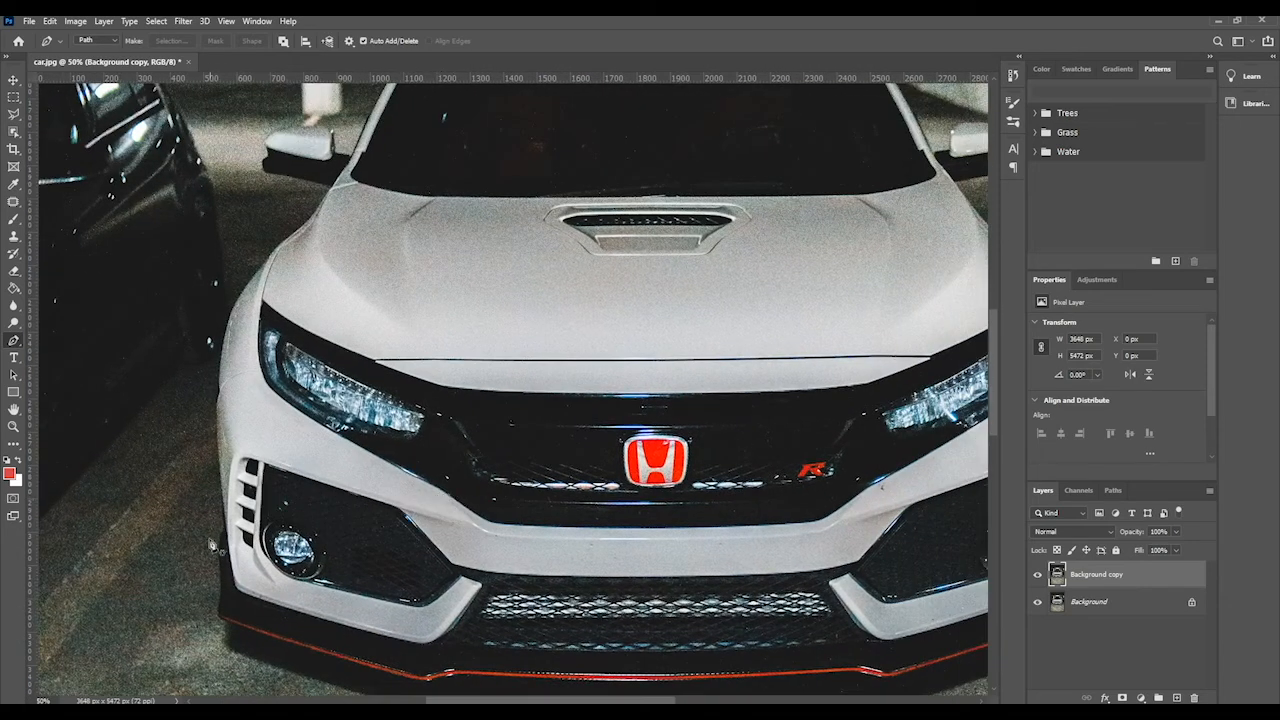
left_click(219, 618)
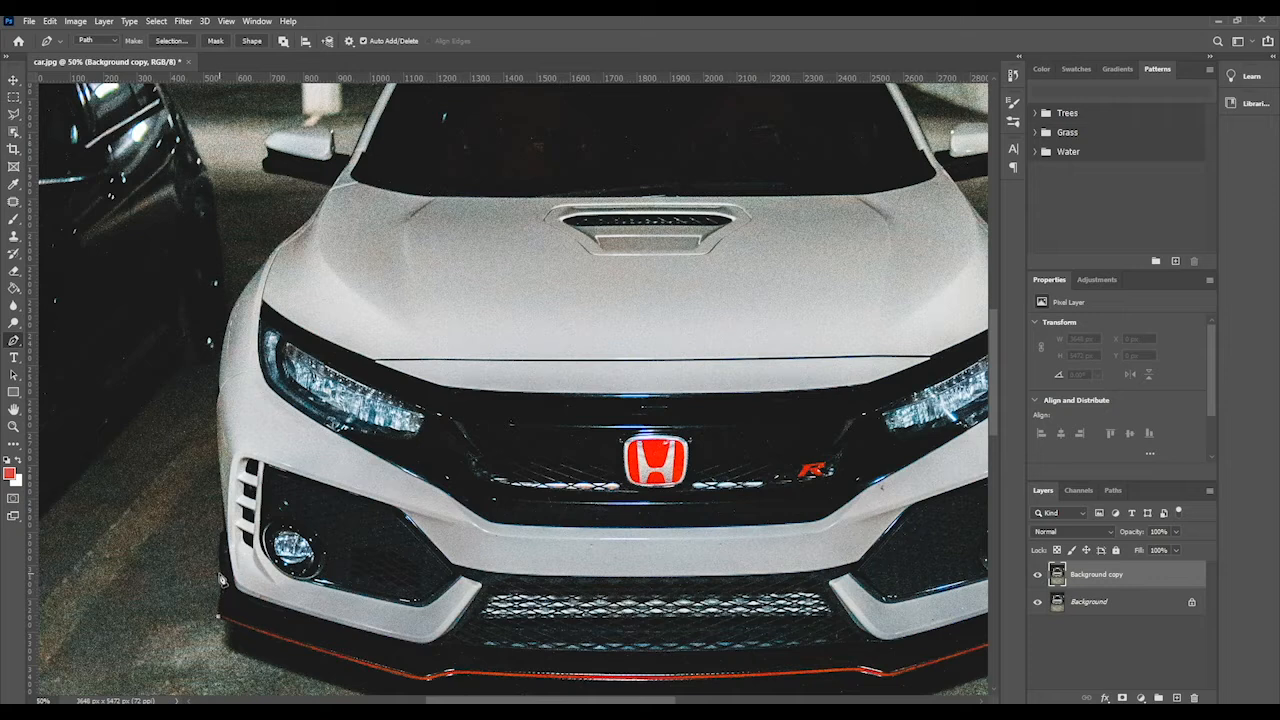
left_click_drag(221, 576, 219, 565)
left_click_drag(219, 563, 219, 564)
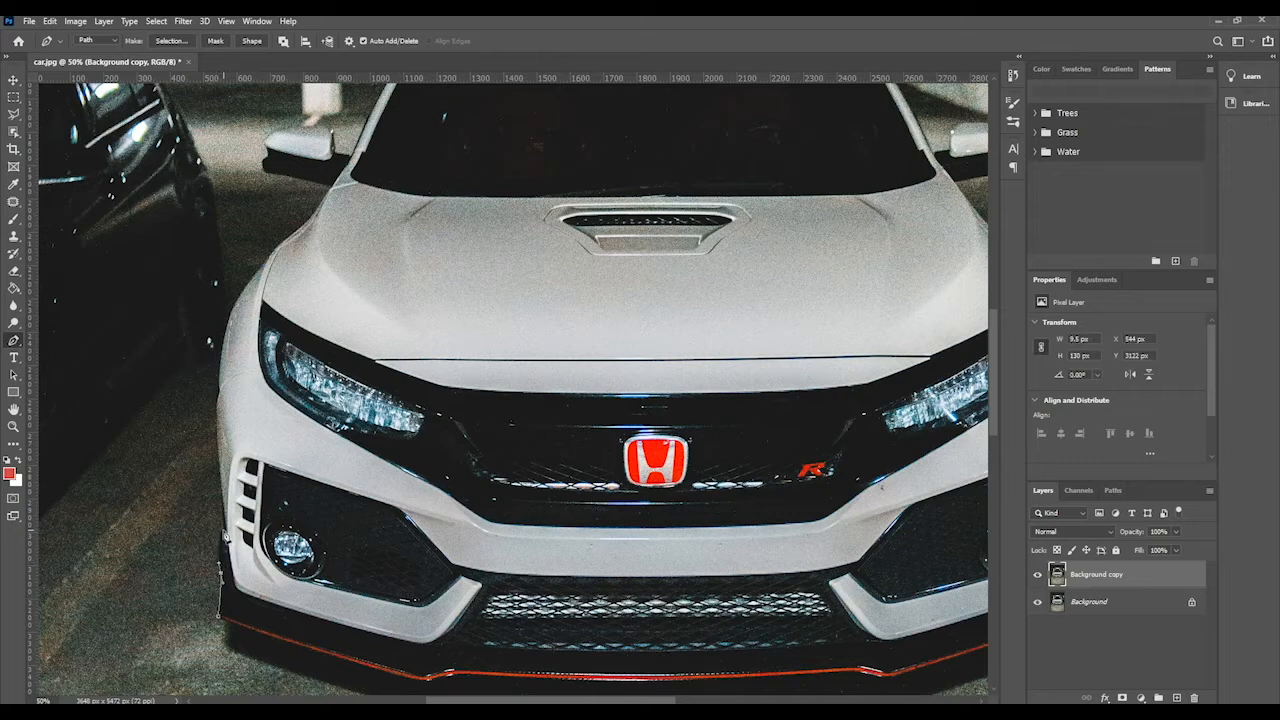
- Continue the path up the car's left edge, past the black bumper piece and the side vents
left_click(219, 530)
left_click_drag(232, 530, 236, 535)
left_click_drag(236, 532, 222, 537)
left_click(224, 516)
key("ctrl+plus")
key("ctrl+plus")
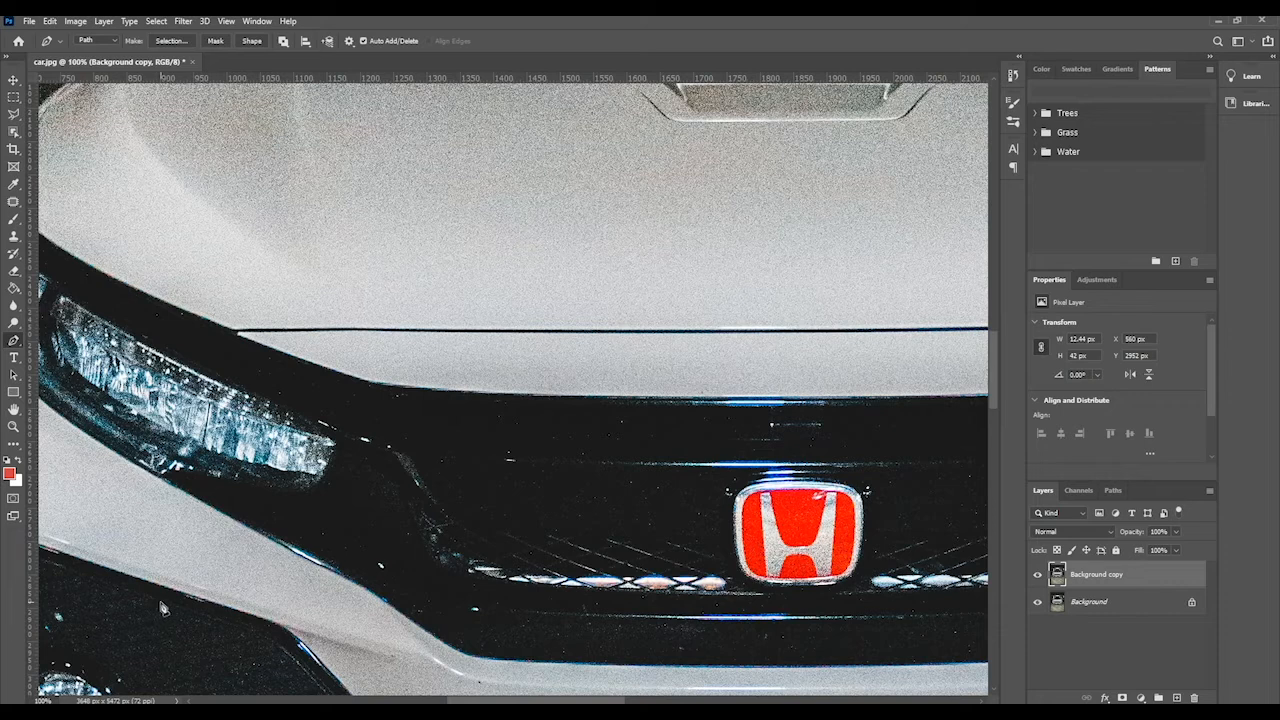
left_click_drag(167, 604, 515, 384)
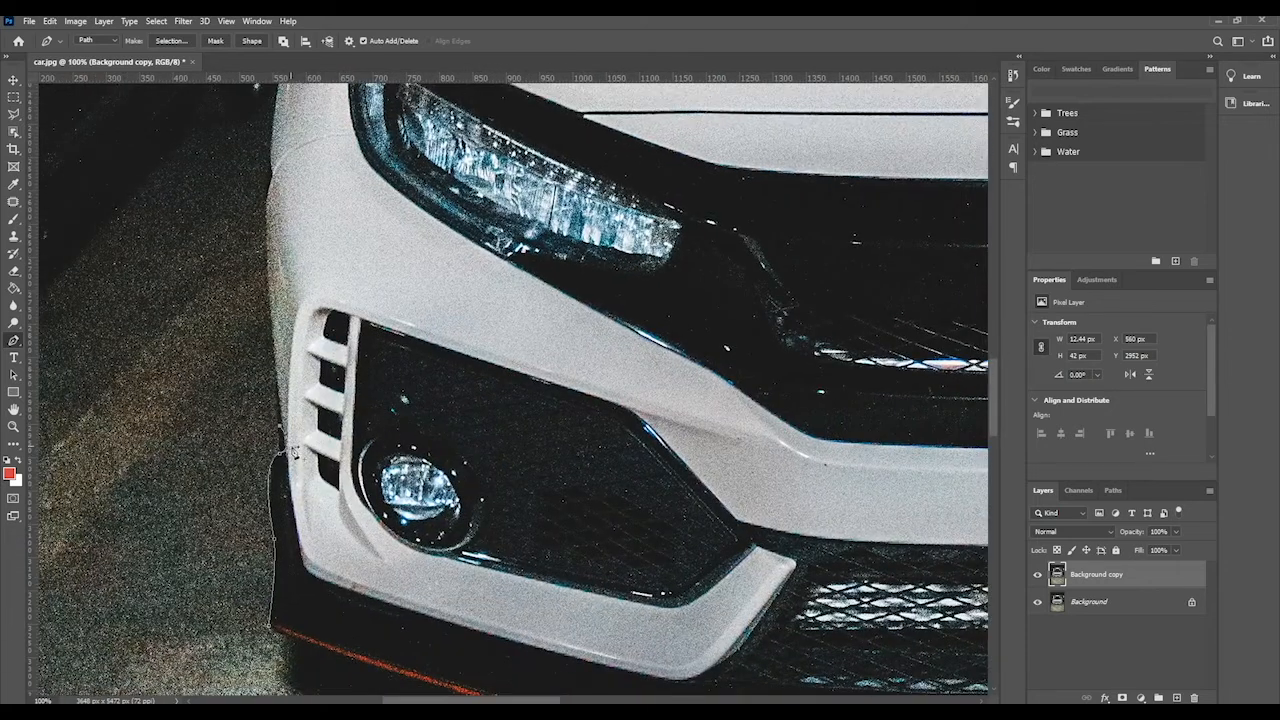
key("ctrl+z")
left_click_drag(308, 268, 366, 540)
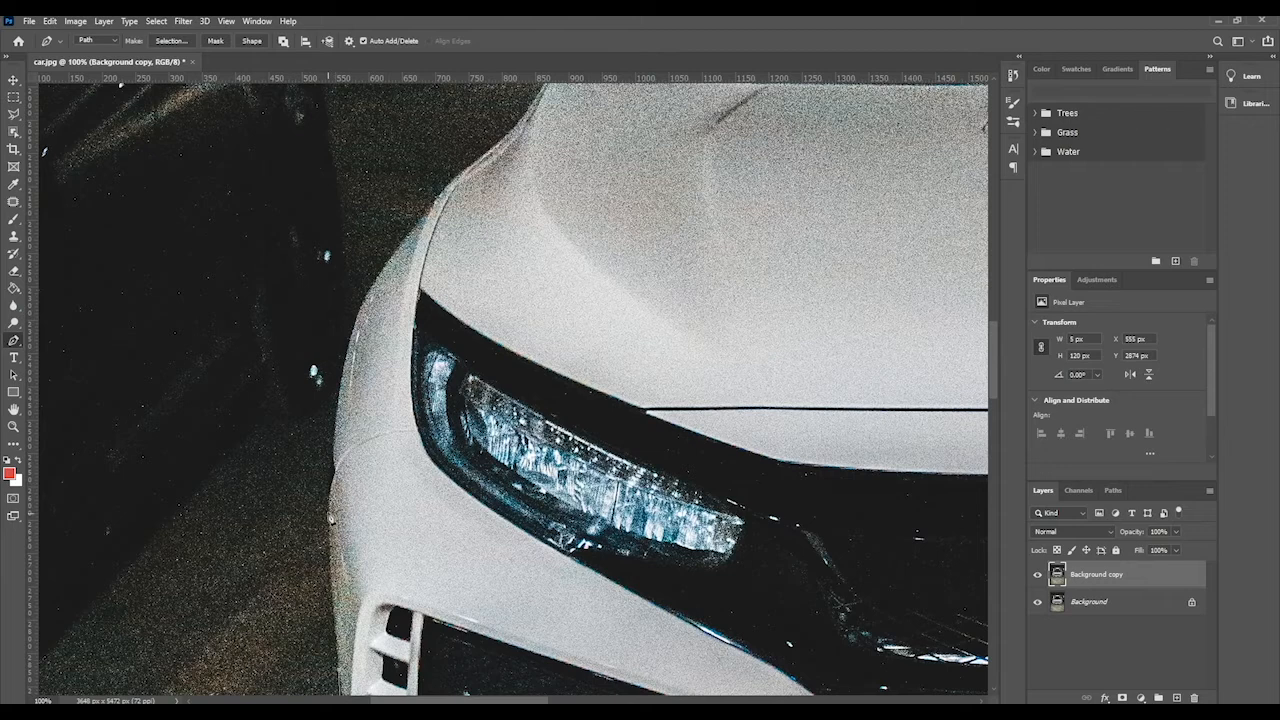
- Curve the path around the left fender and along the hood edge up to the base of the left side mirror
key("ctrl+minus")
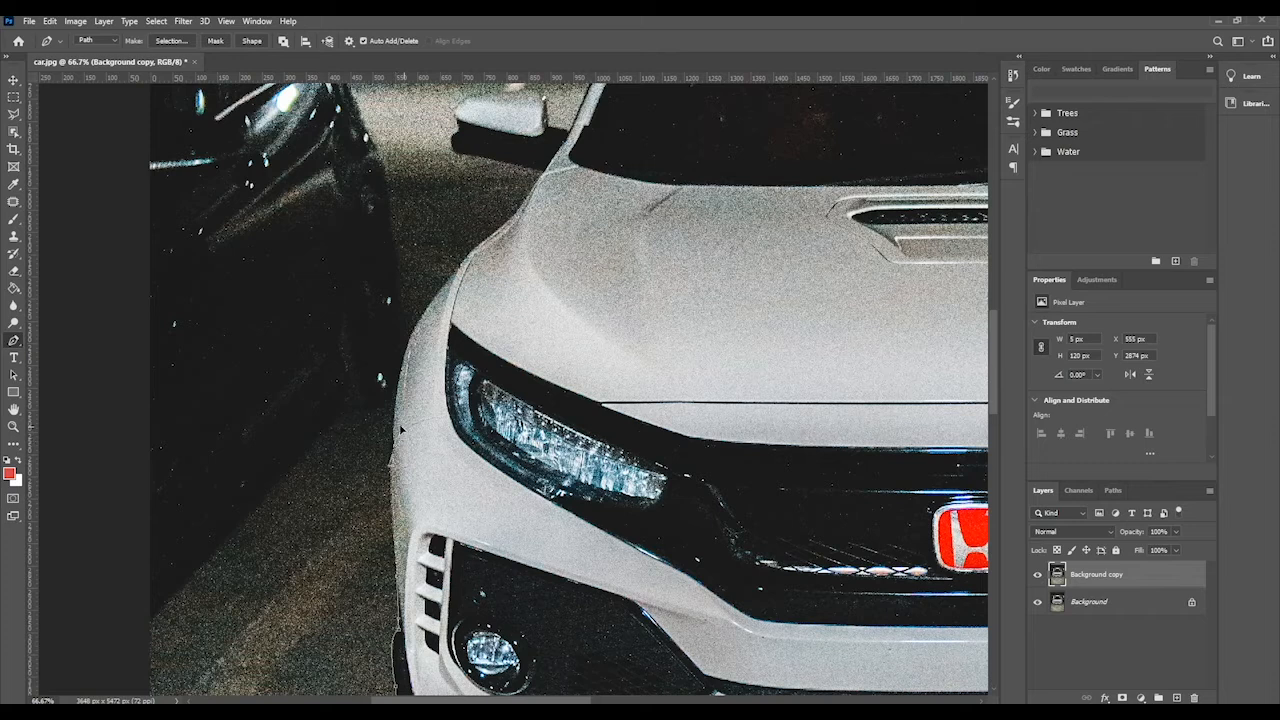
left_click_drag(401, 430, 393, 432)
left_click_drag(421, 321, 446, 285)
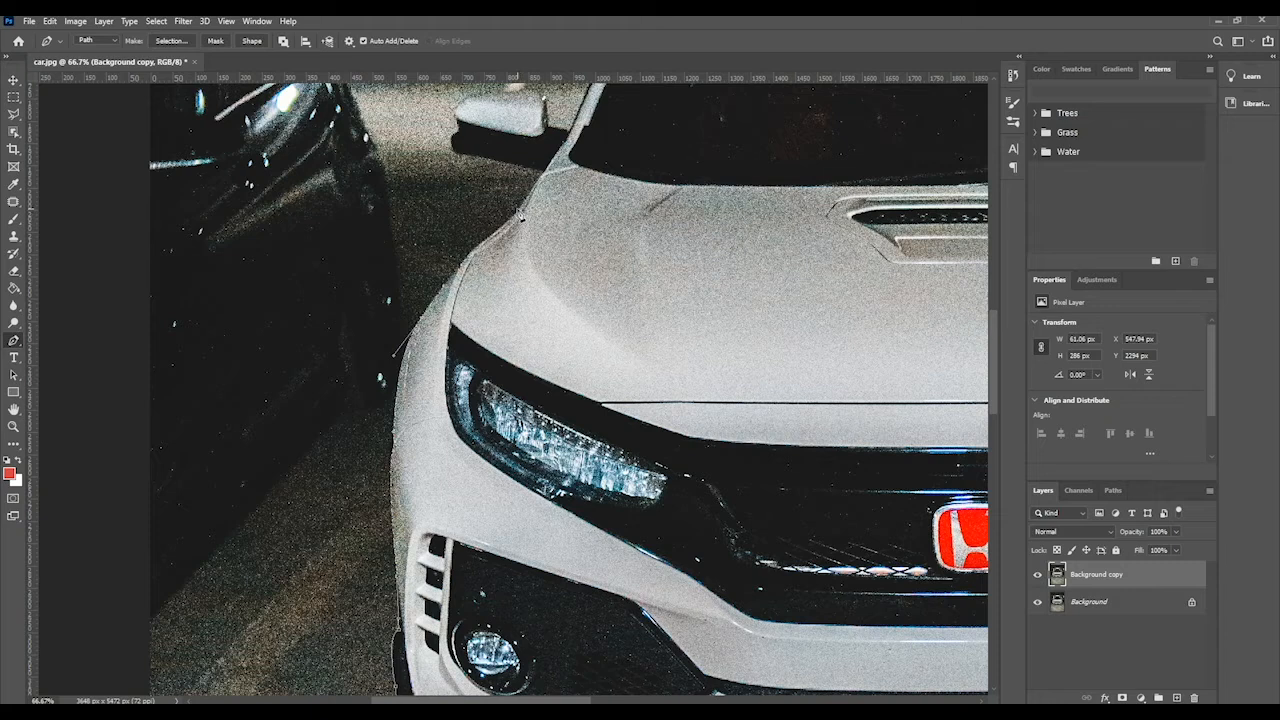
left_click_drag(518, 212, 533, 195)
key("ctrl+z")
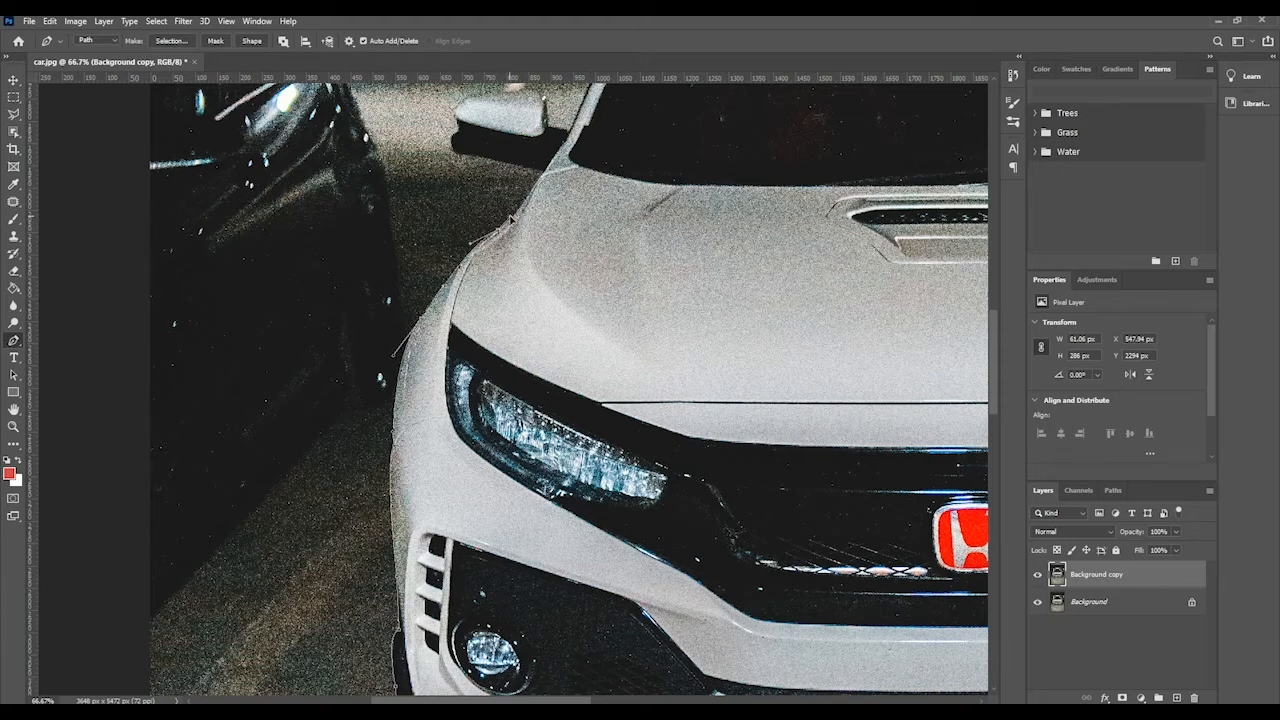
left_click(512, 218)
left_click(545, 172)
- Trace the path around the left side mirror and back to the windshield pillar
left_click_drag(571, 190, 525, 494)
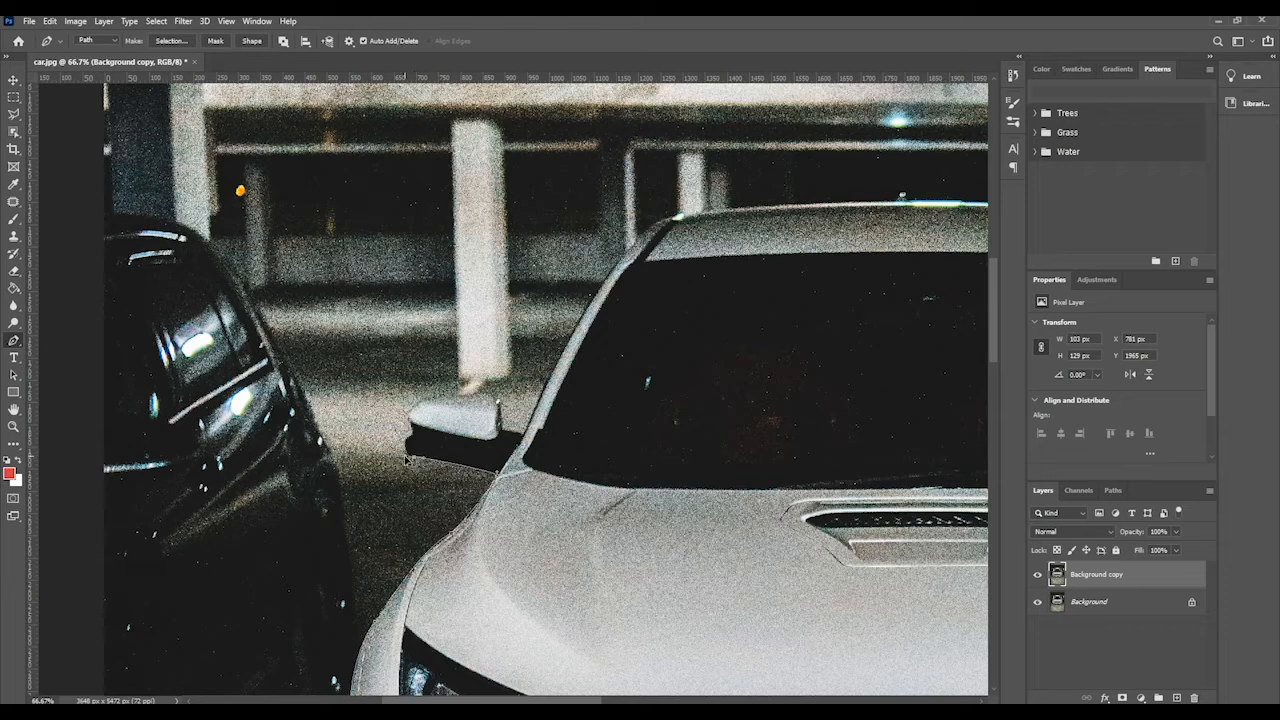
left_click(413, 443)
left_click(412, 431)
left_click(408, 414)
left_click(459, 398)
left_click(499, 404)
left_click(508, 437)
left_click(523, 434)
- Extend the path over the car's roof, from the left windshield pillar to the right one
left_click_drag(593, 305, 488, 426)
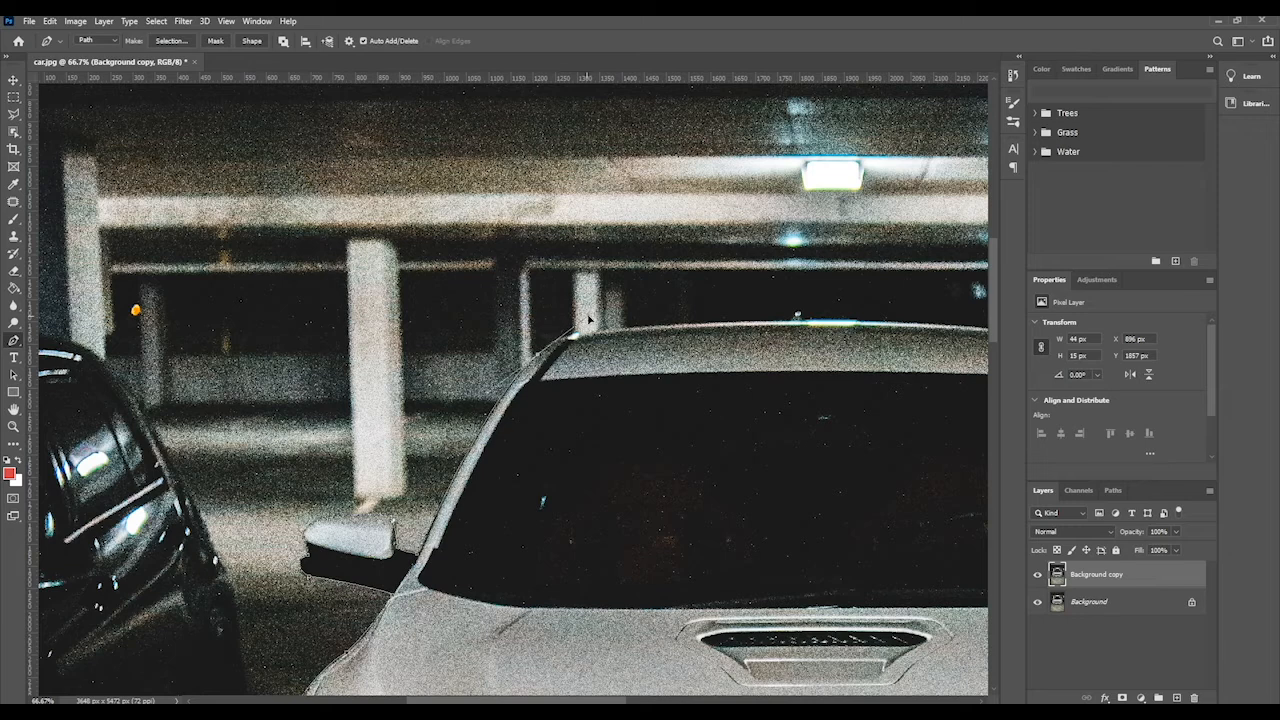
left_click(553, 343)
left_click_drag(650, 330, 250, 367)
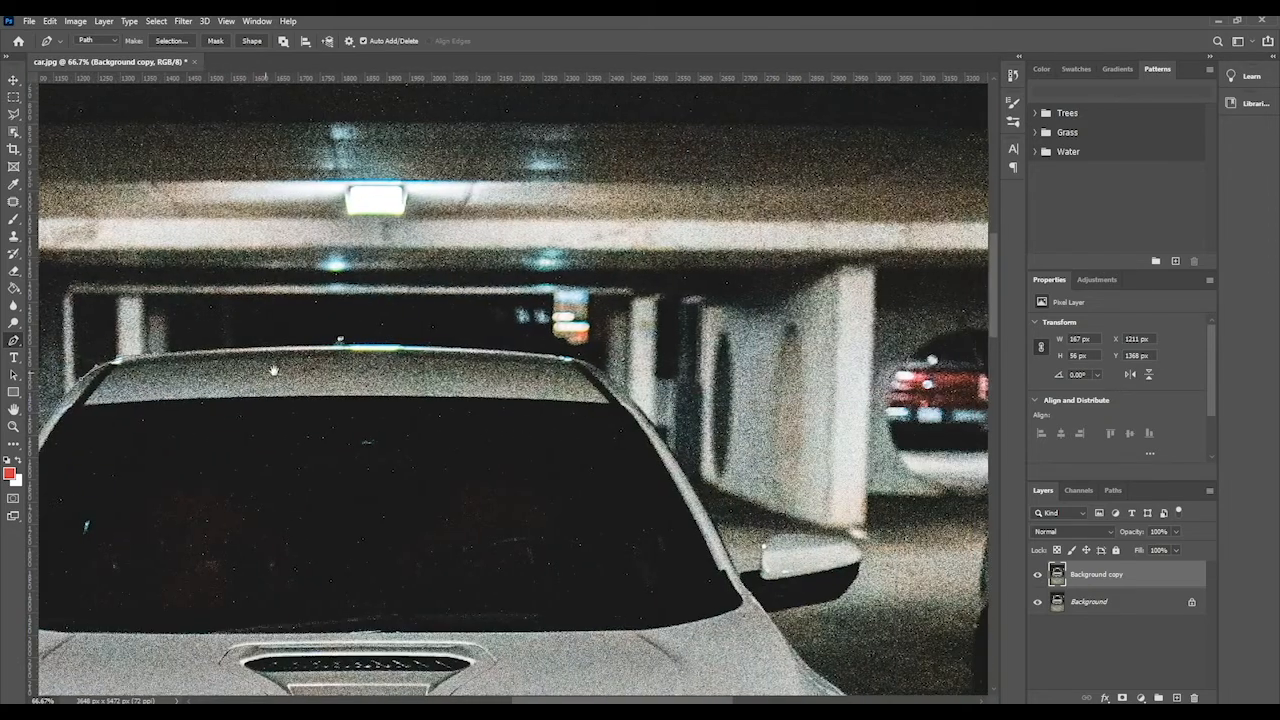
left_click_drag(487, 352, 576, 360)
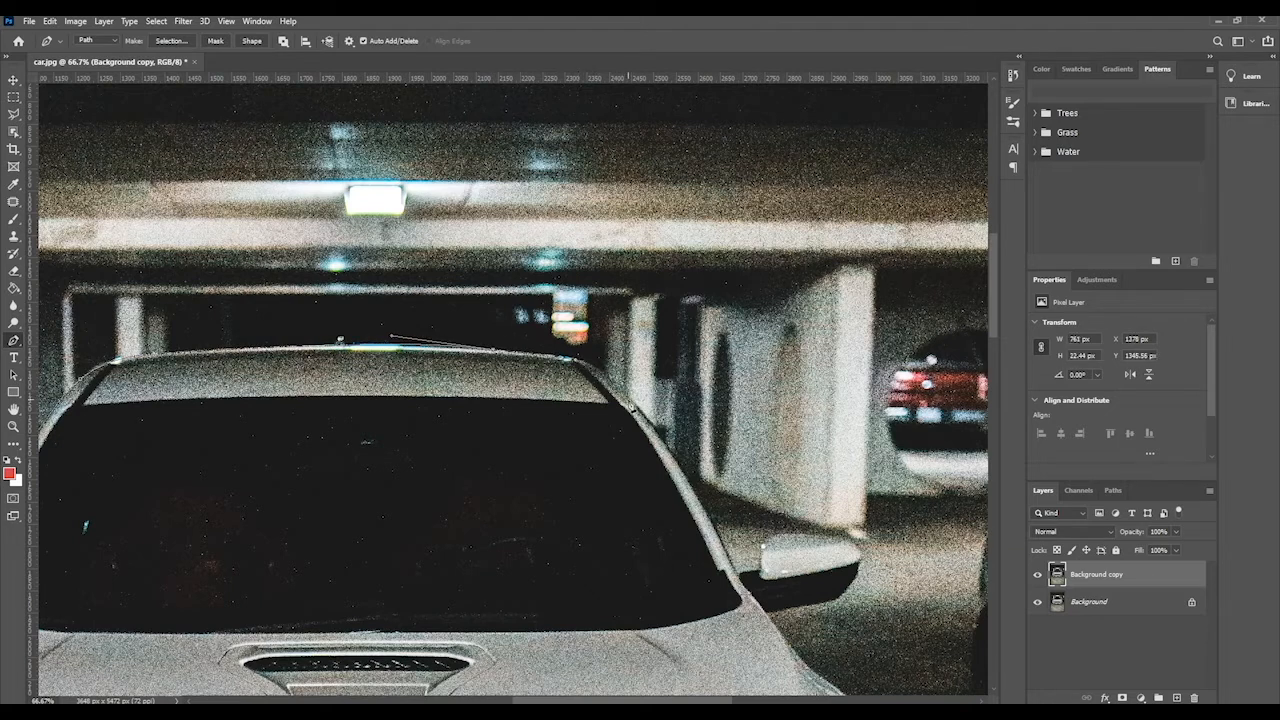
left_click_drag(628, 397, 670, 440)
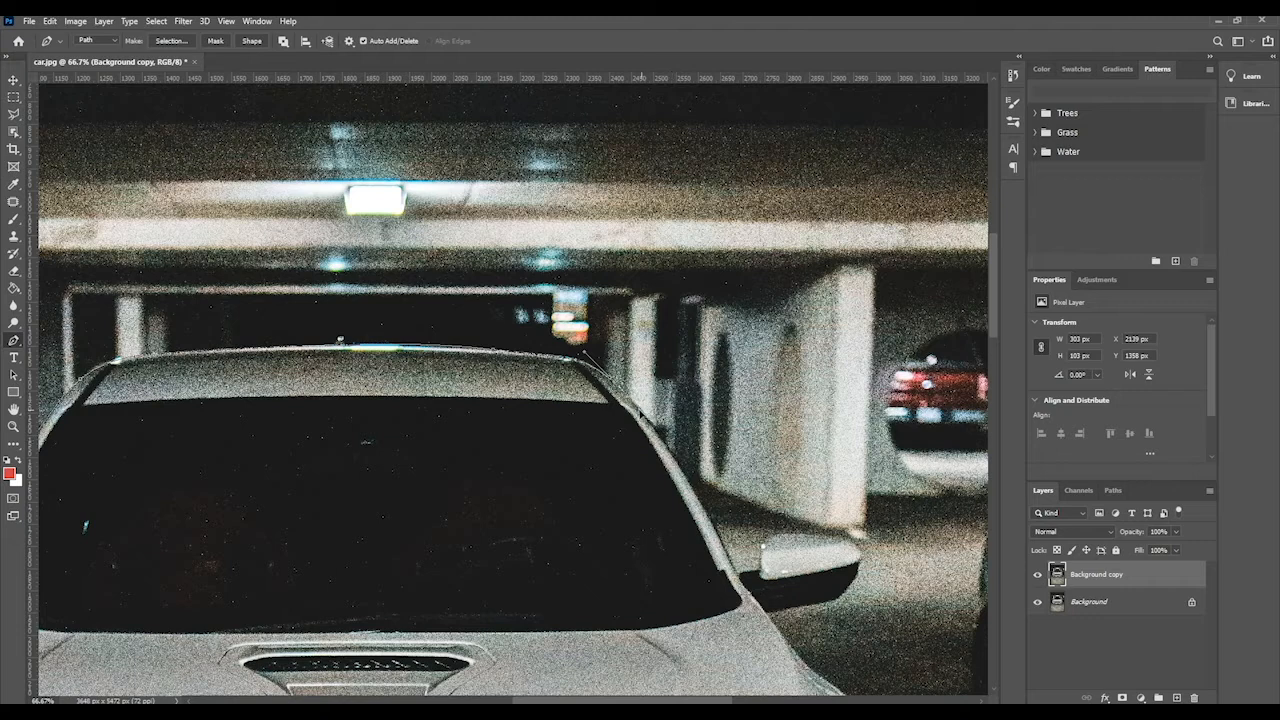
left_click_drag(685, 476, 687, 489)
- Continue the path down the right windshield pillar and around the right side mirror
left_click_drag(649, 450, 520, 317)
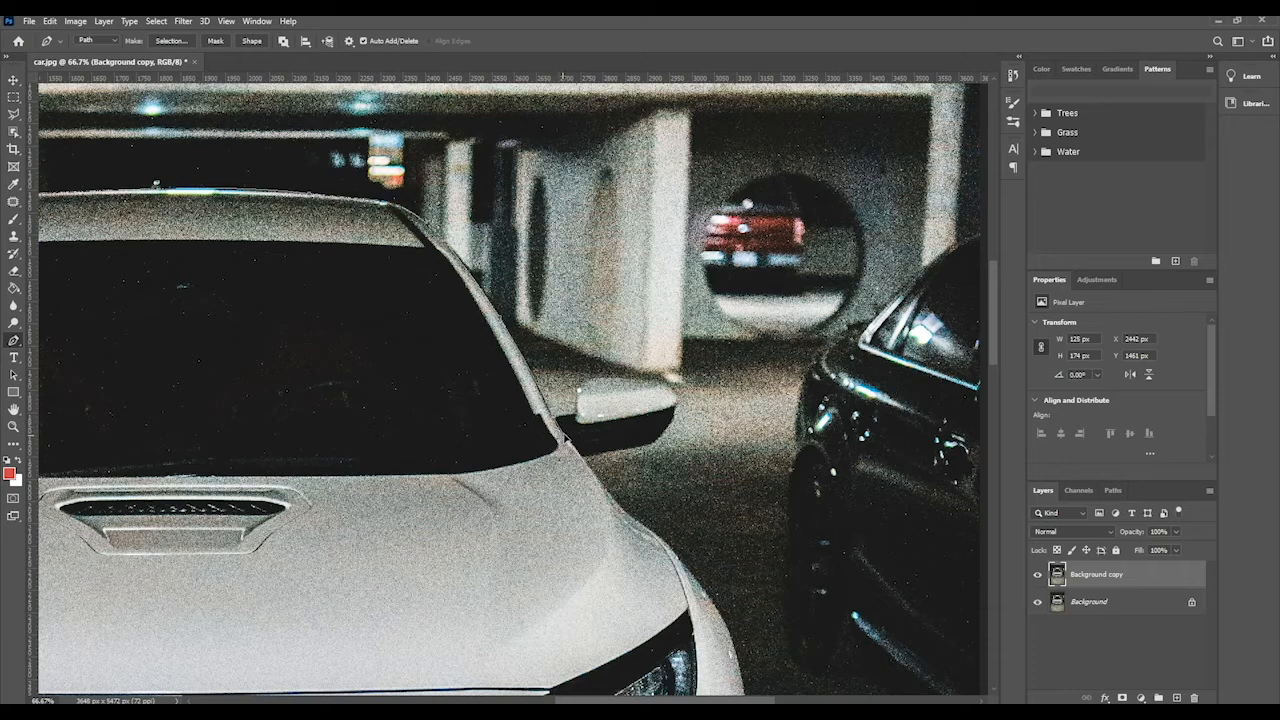
left_click(580, 420)
left_click(588, 394)
left_click(615, 388)
left_click(621, 381)
left_click(677, 405)
left_click(667, 441)
left_click(614, 462)
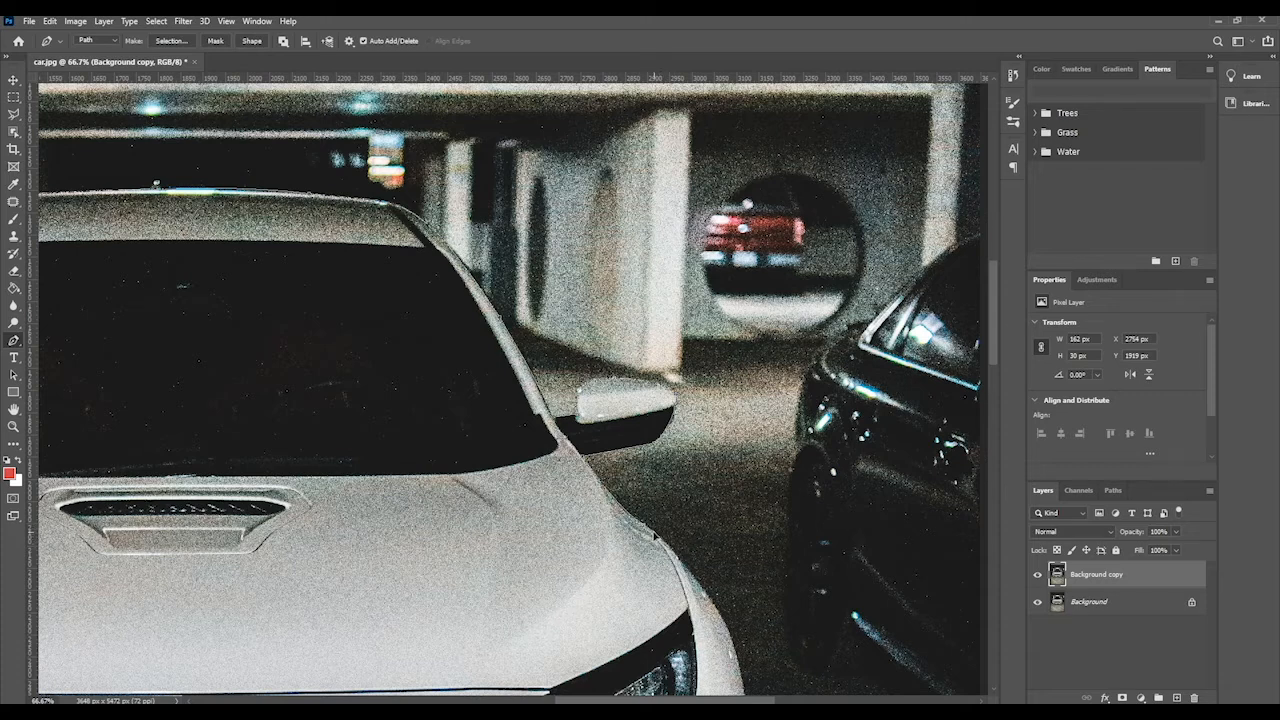
- Trace the path along the right hood edge and down the outside of the right fender
left_click_drag(615, 526, 349, 197)
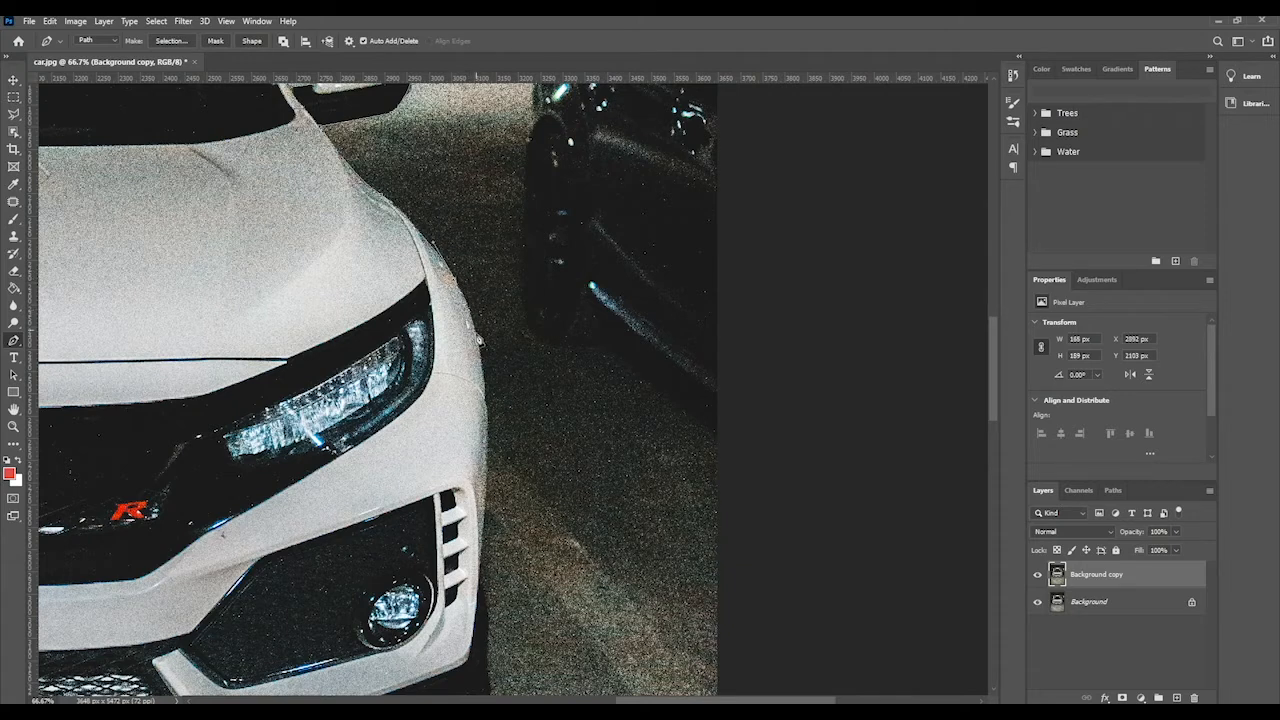
left_click(491, 433)
left_click(488, 508)
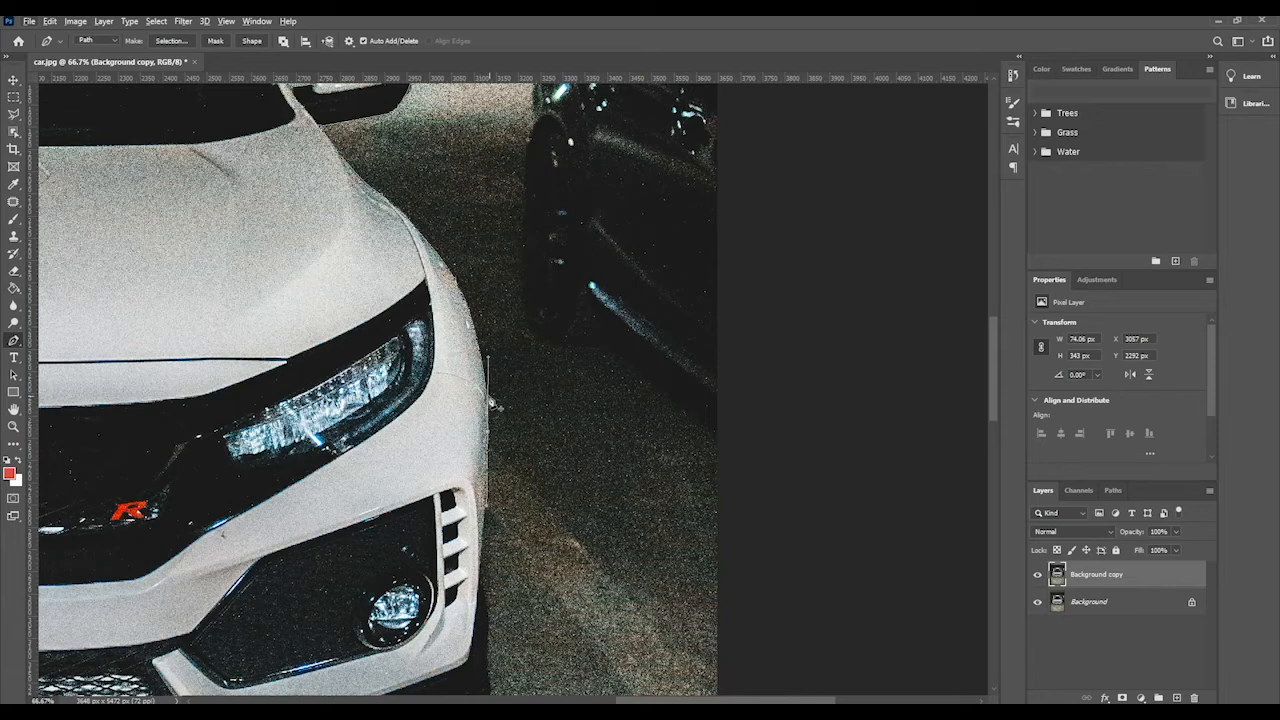
left_click(484, 524)
- Continue the path down the black side piece and around the right corner of the front bumper
left_click_drag(429, 486, 428, 292)
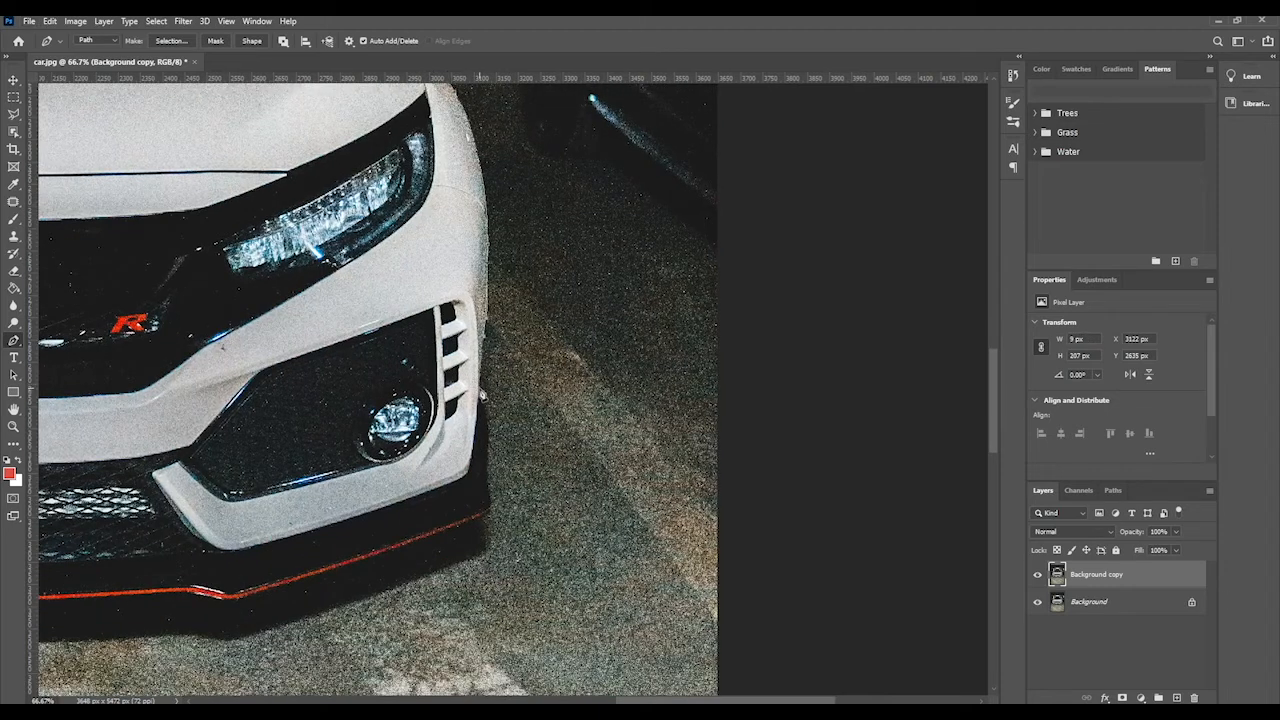
left_click(488, 411)
left_click(489, 430)
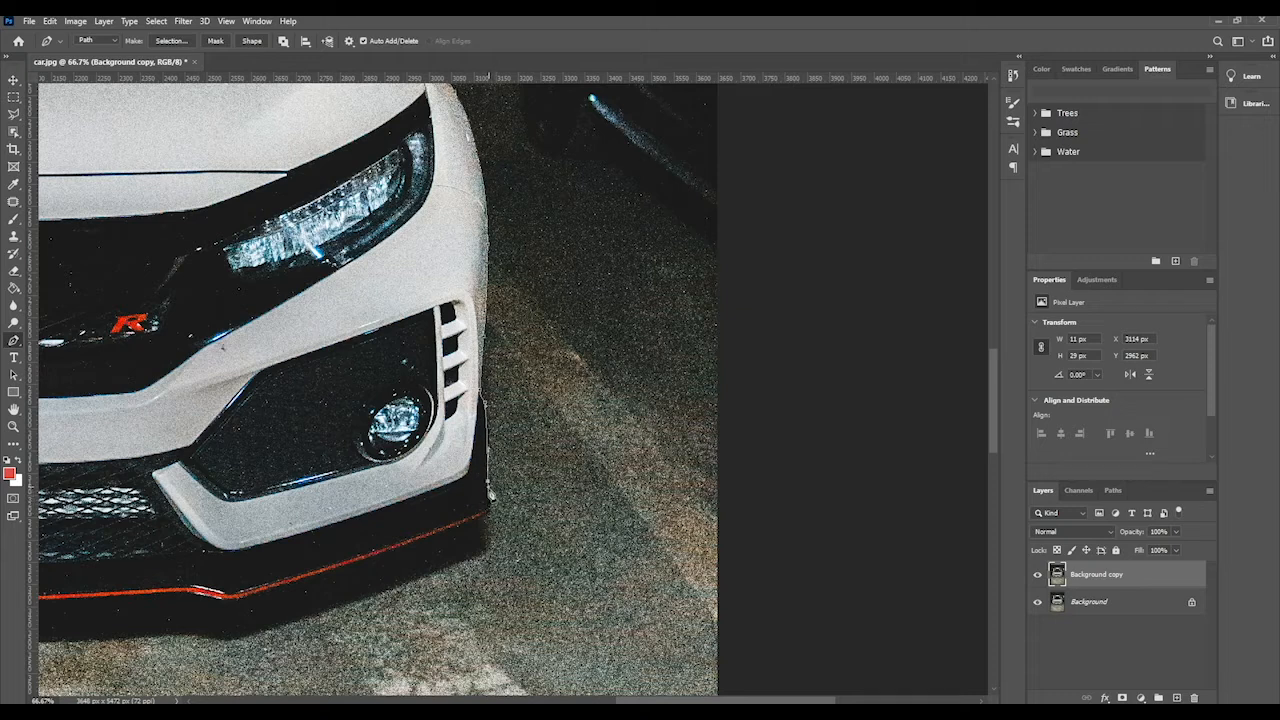
left_click(488, 485)
left_click(491, 506)
left_click(468, 524)
- Trace the path along the front bumper's lower edge, below the red trim line, and close the outline at the bumper's left corner
left_click_drag(224, 604, 135, 603)
key("space")
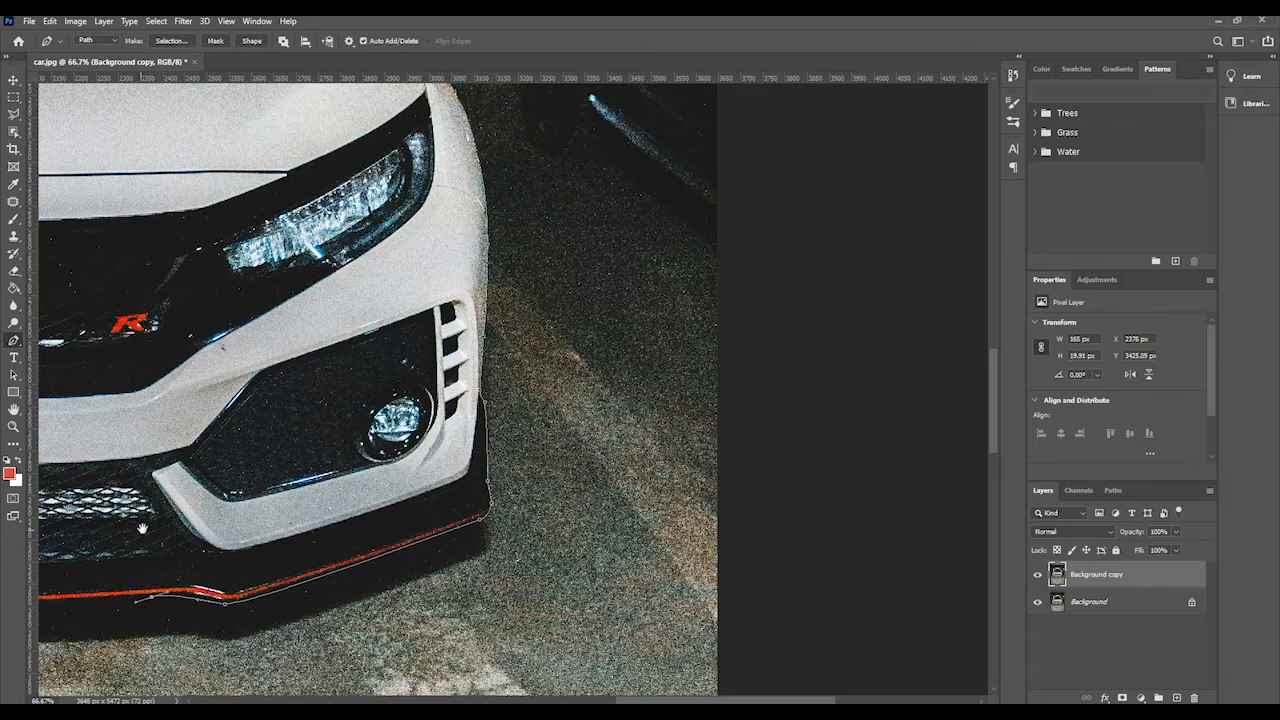
left_click_drag(143, 528, 683, 383)
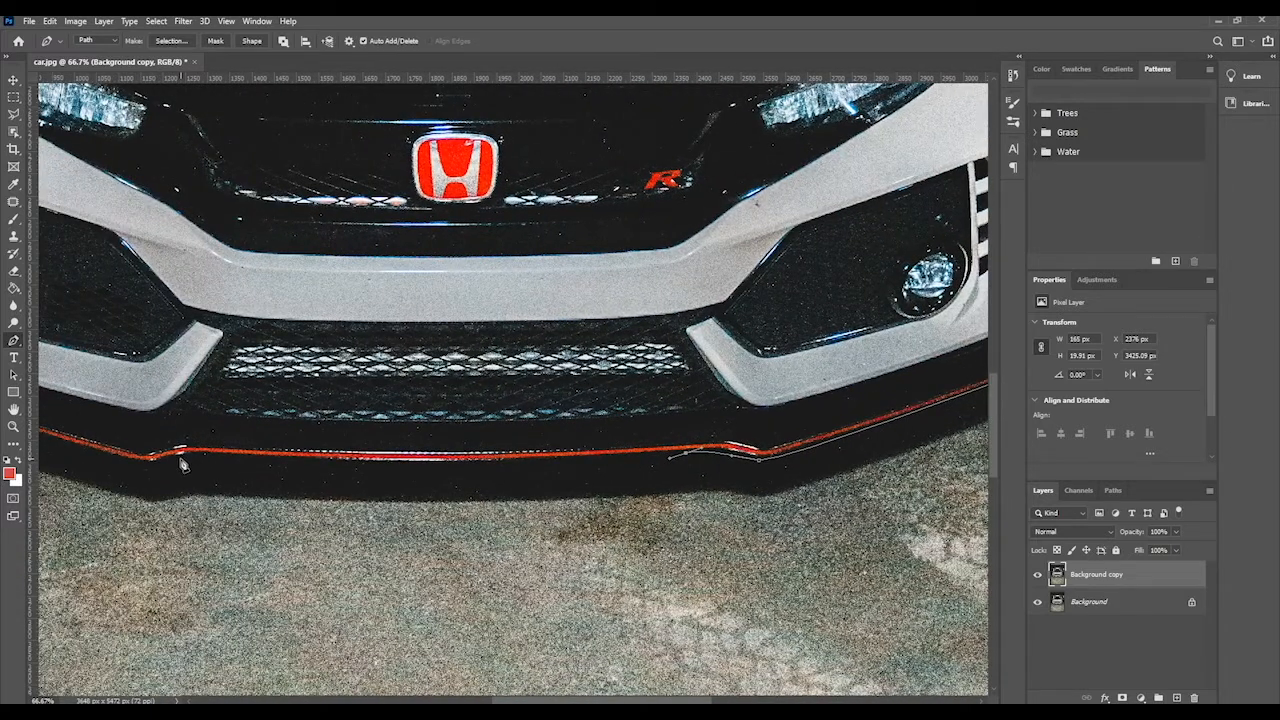
mouse_move(198, 459)
left_mouse_down()
mouse_move(53, 442)
mouse_move(247, 469)
mouse_move(183, 462)
left_mouse_up()
scroll(196, 428, "left", 5)
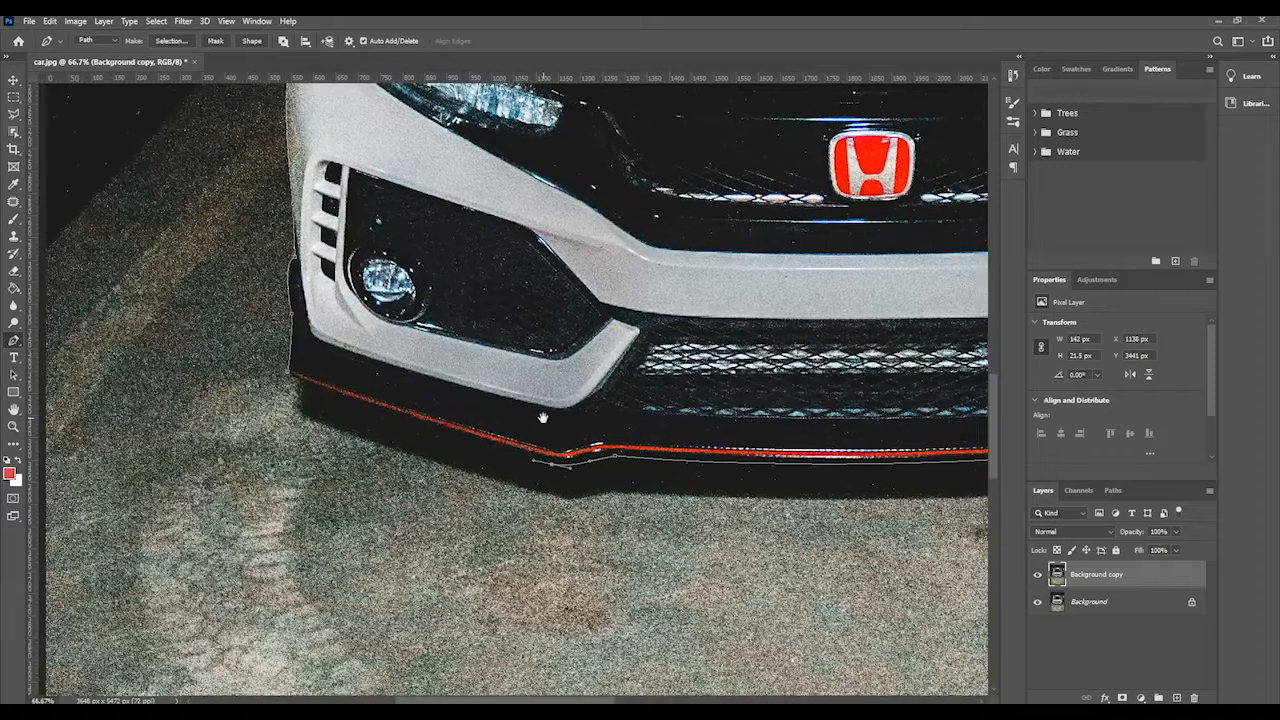
mouse_move(291, 377)
left_mouse_down()
mouse_move(262, 374)
mouse_move(285, 353)
left_mouse_up()
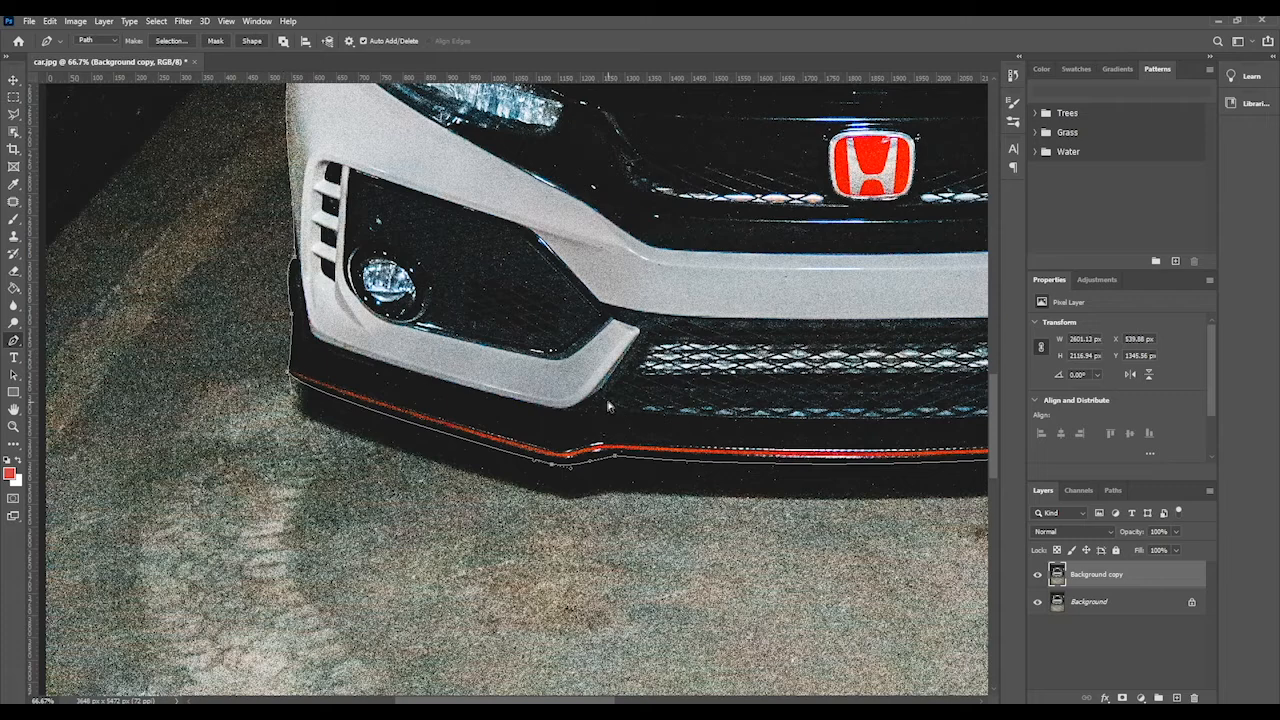
scroll(385, 408, "up", 2)
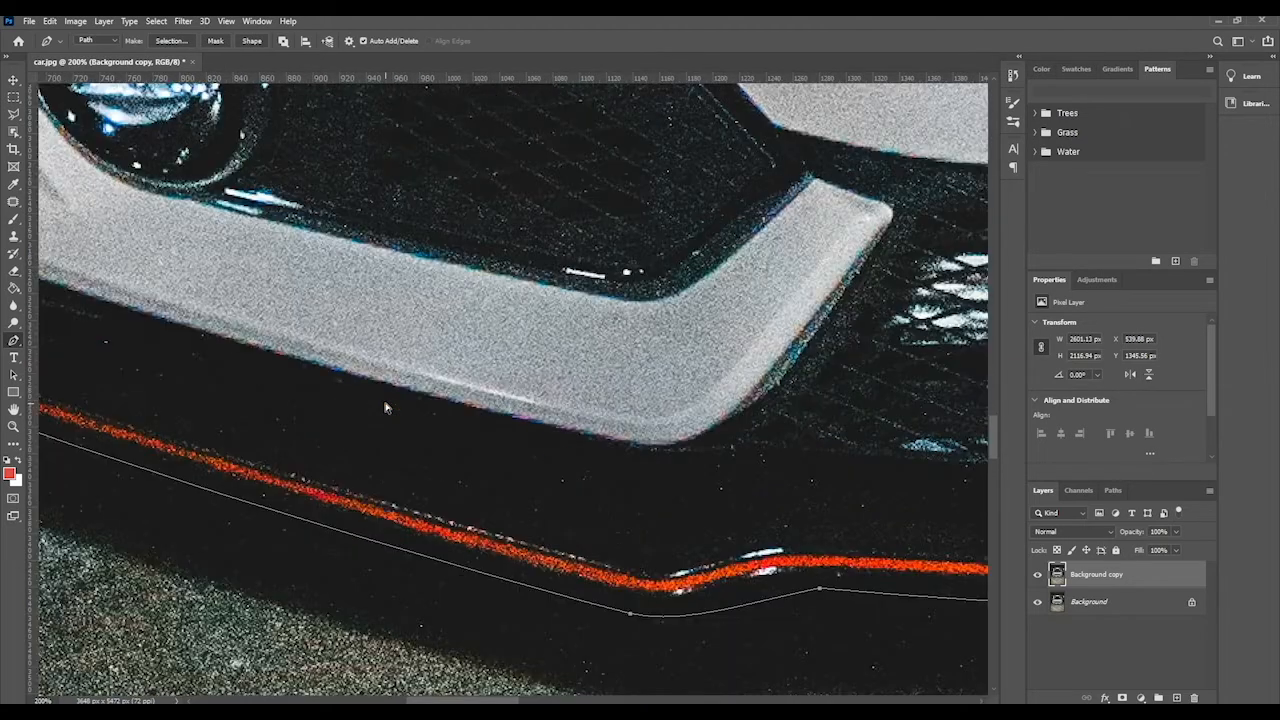
scroll(385, 408, "down", 3)
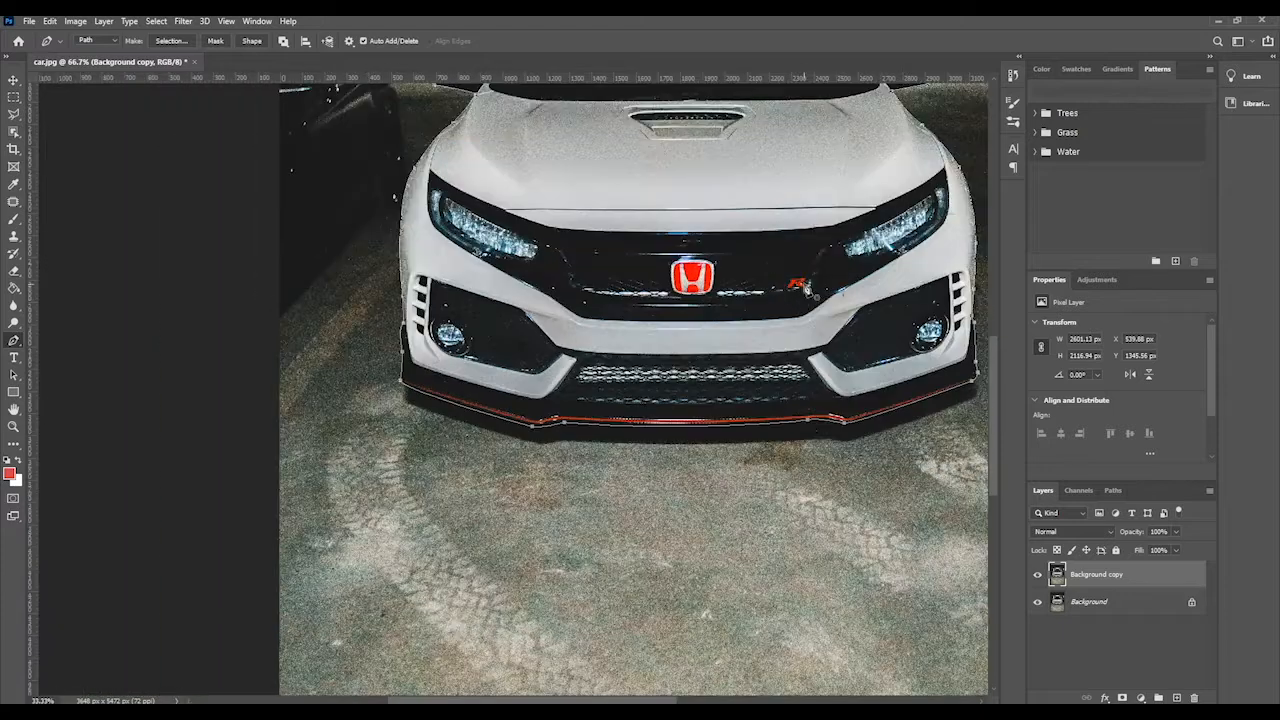
- Nudge the path's anchor point on the right fender inward and adjust its upper direction handle to follow the fender's edge
left_click_drag(866, 238, 394, 446)
left_click(14, 425)
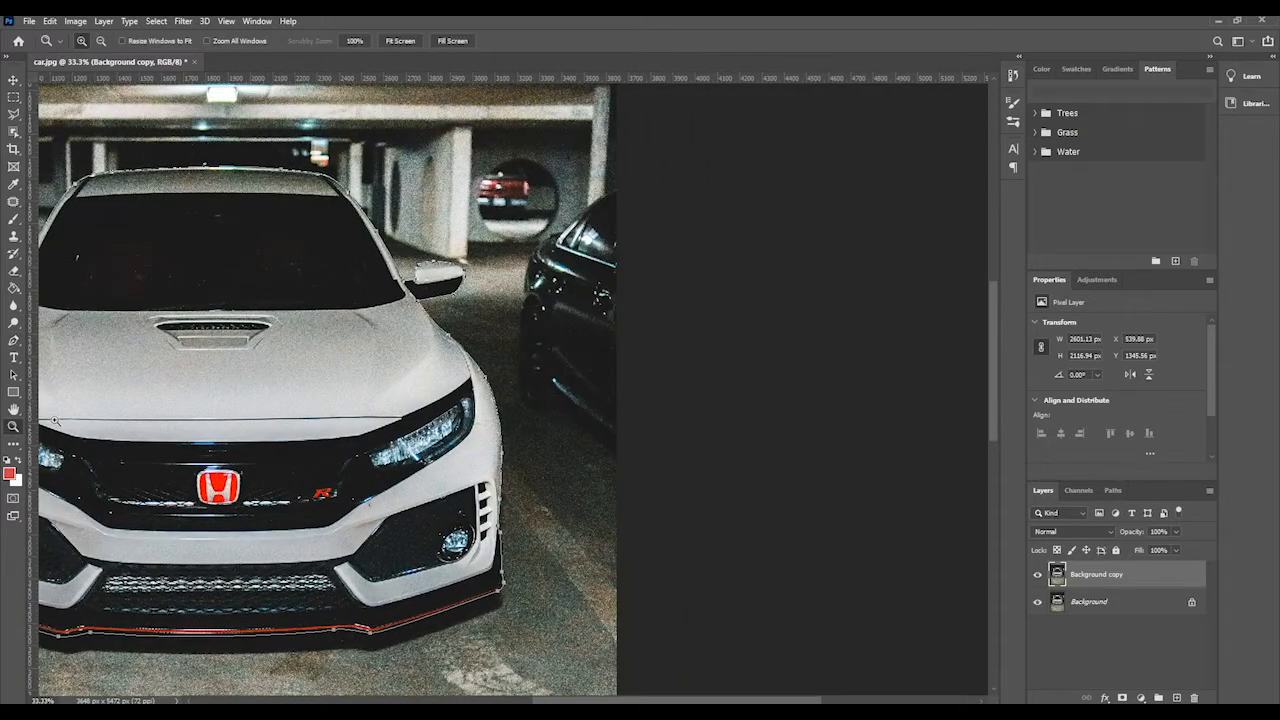
left_click(520, 423)
left_click(482, 543)
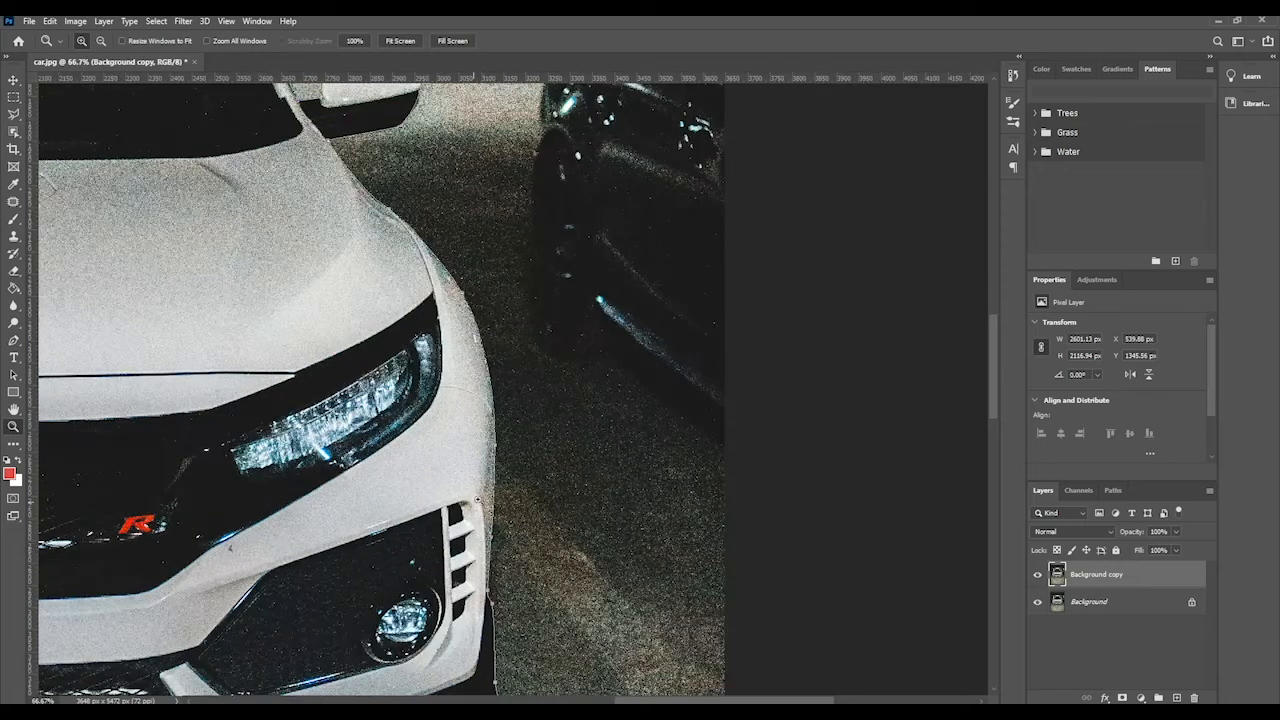
left_click(500, 412)
left_click(497, 420)
left_click(495, 425)
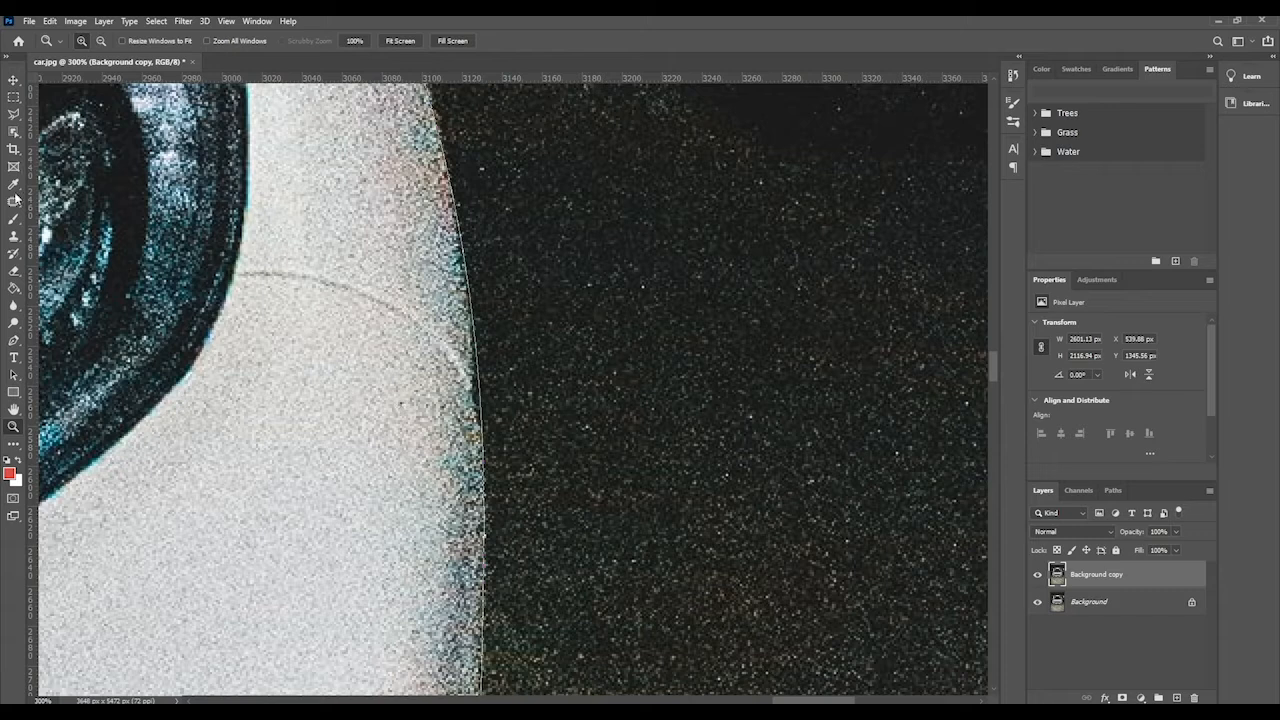
left_click(20, 341)
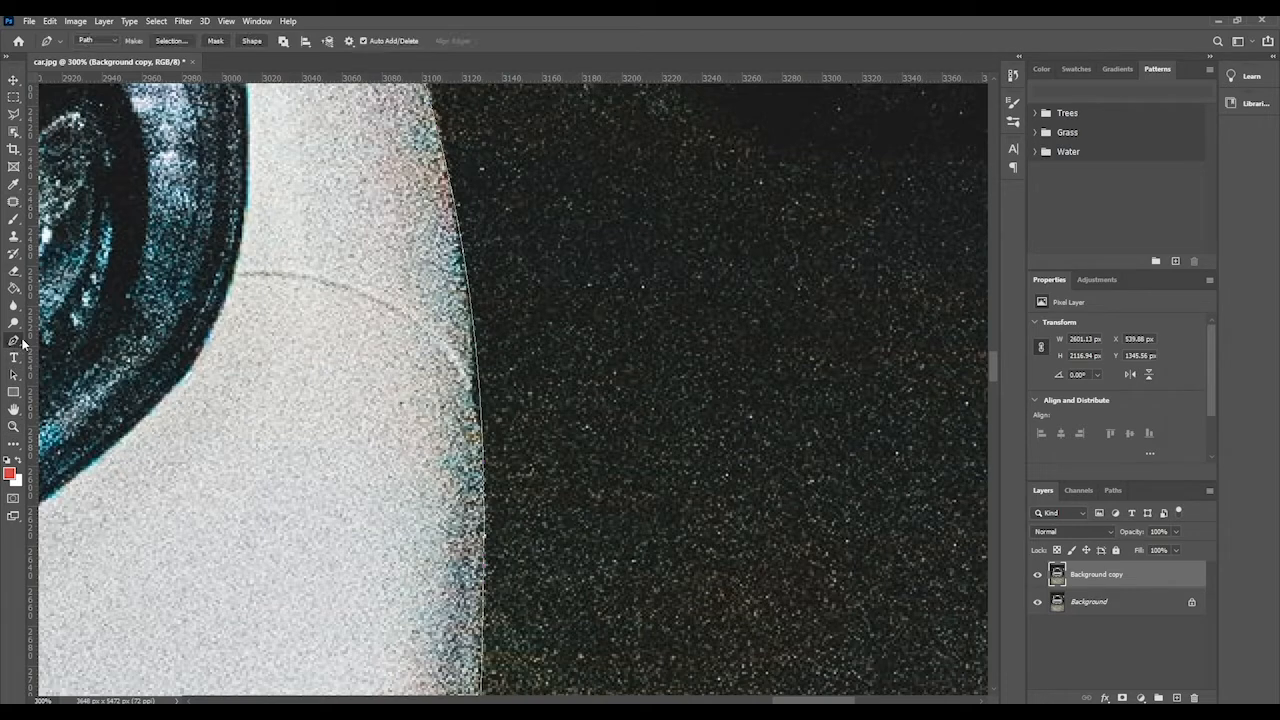
left_click(481, 401)
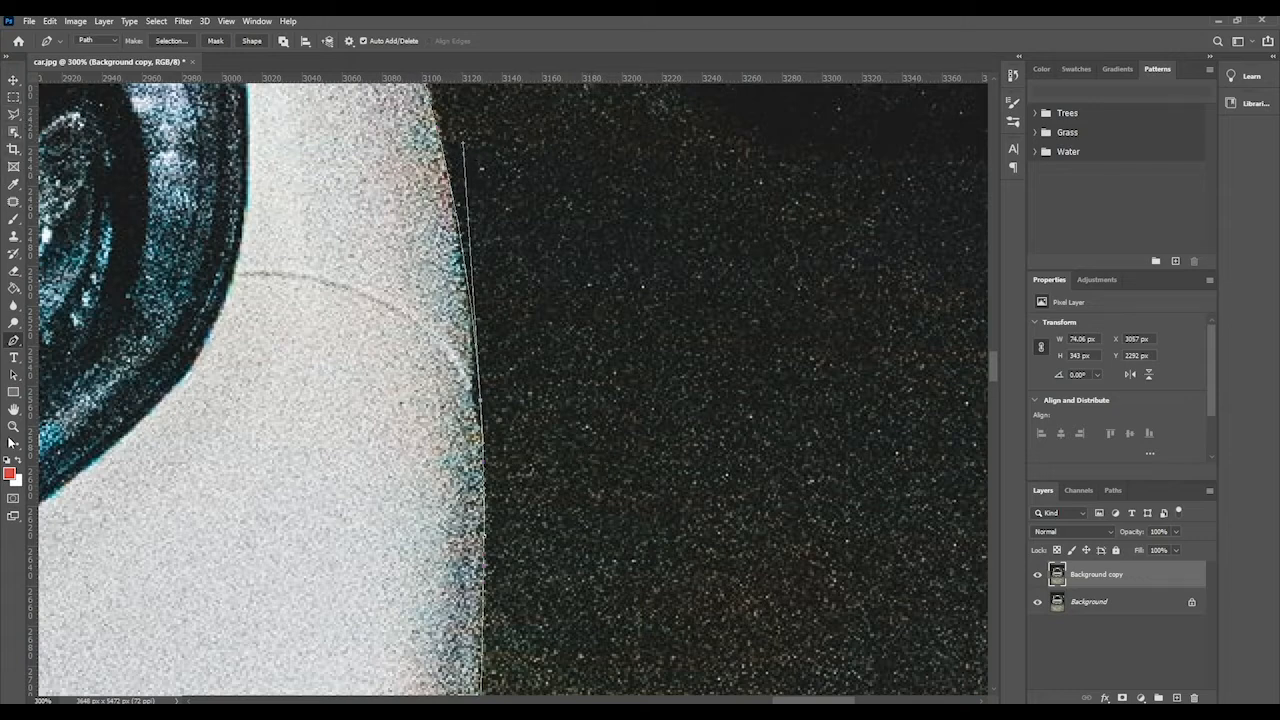
left_click(13, 374)
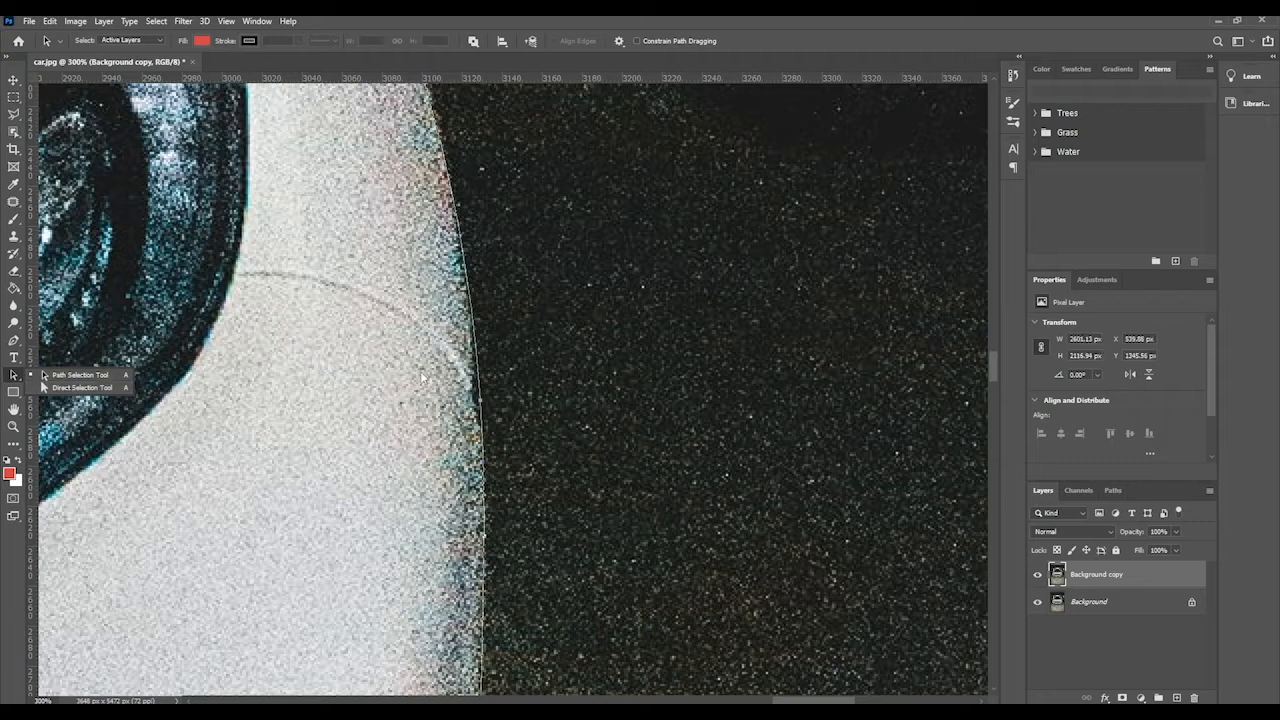
left_click(13, 341)
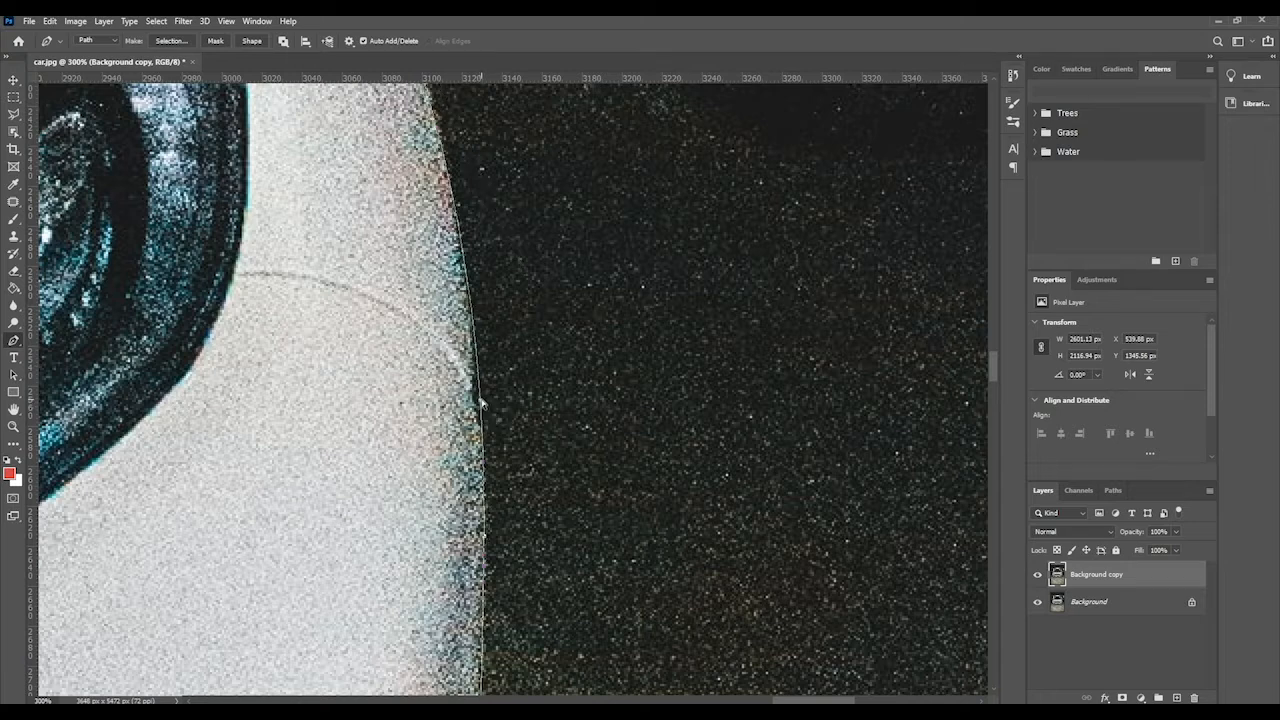
left_click(480, 403)
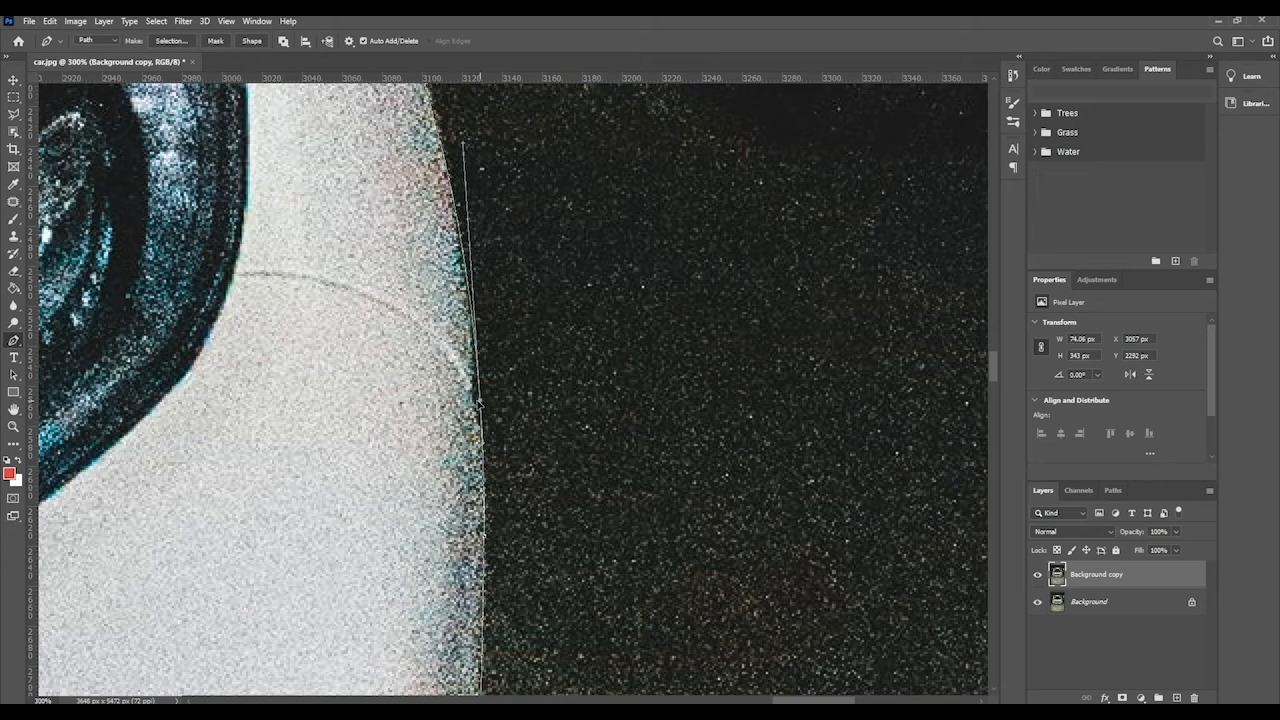
left_click_drag(480, 403, 474, 403)
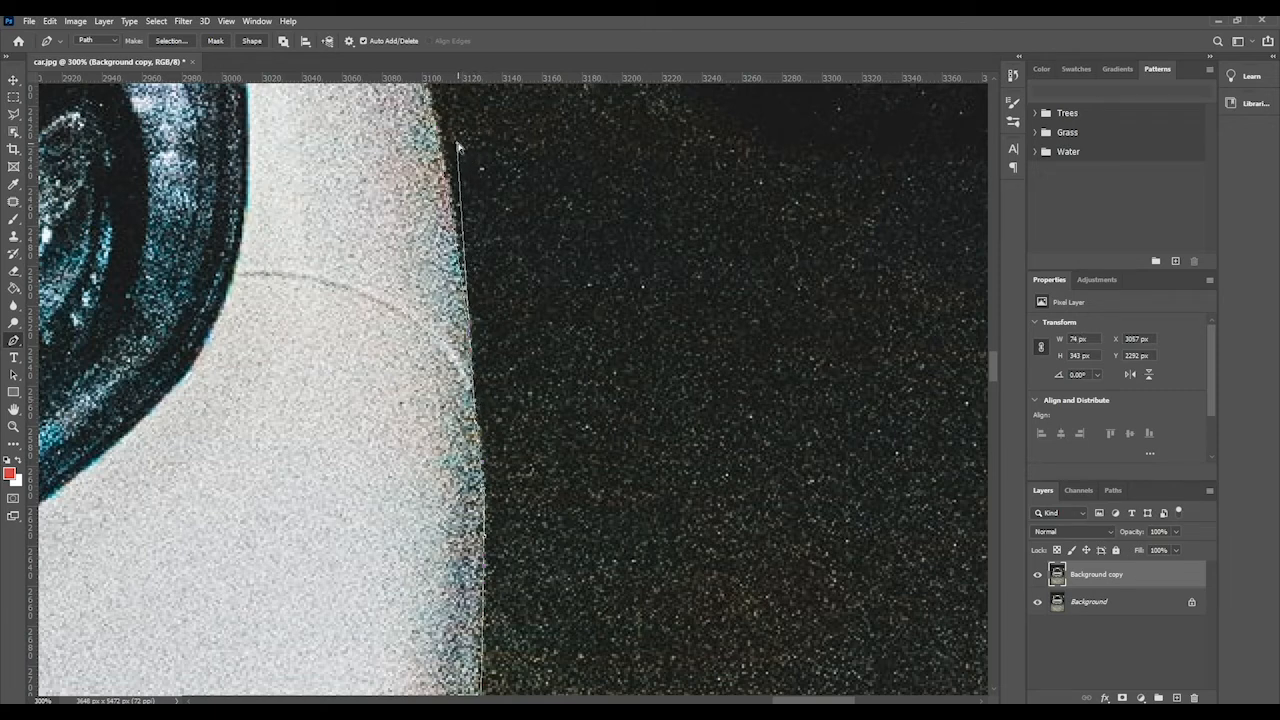
left_click_drag(457, 143, 463, 132)
- Load the Work Path around the car as a selection
scroll(473, 363, "up", 1)
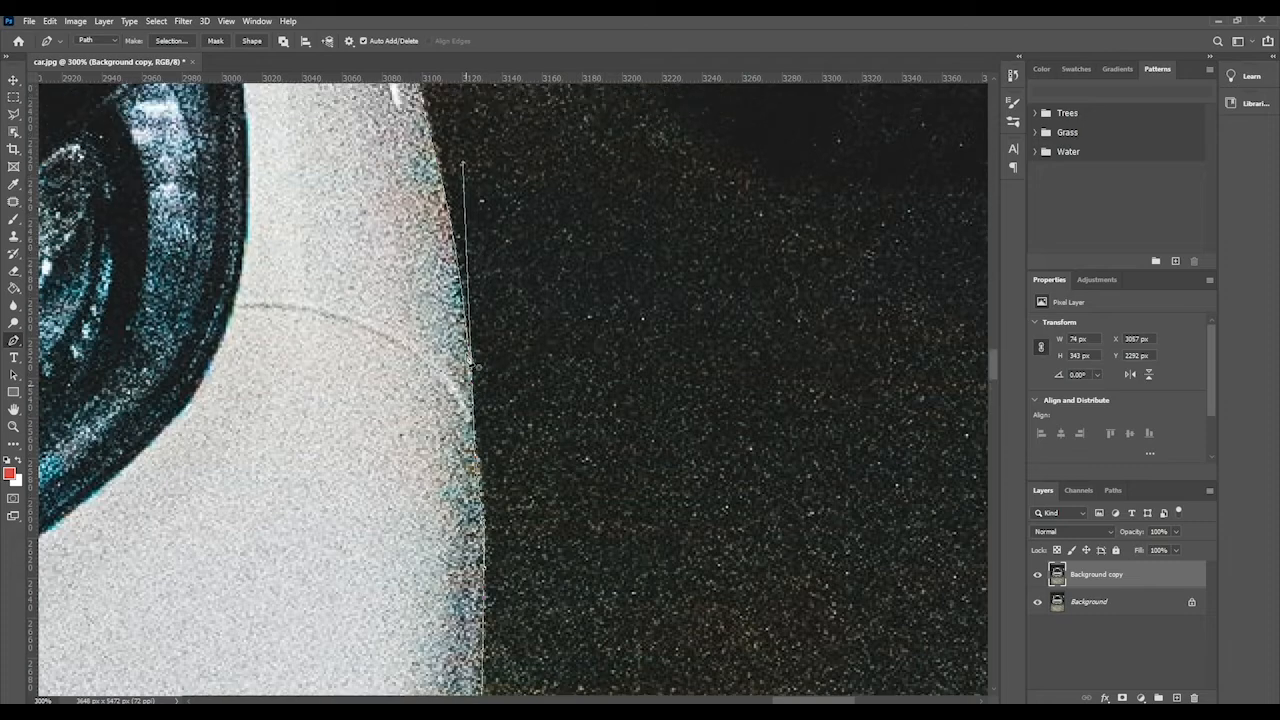
scroll(473, 364, "down", 10)
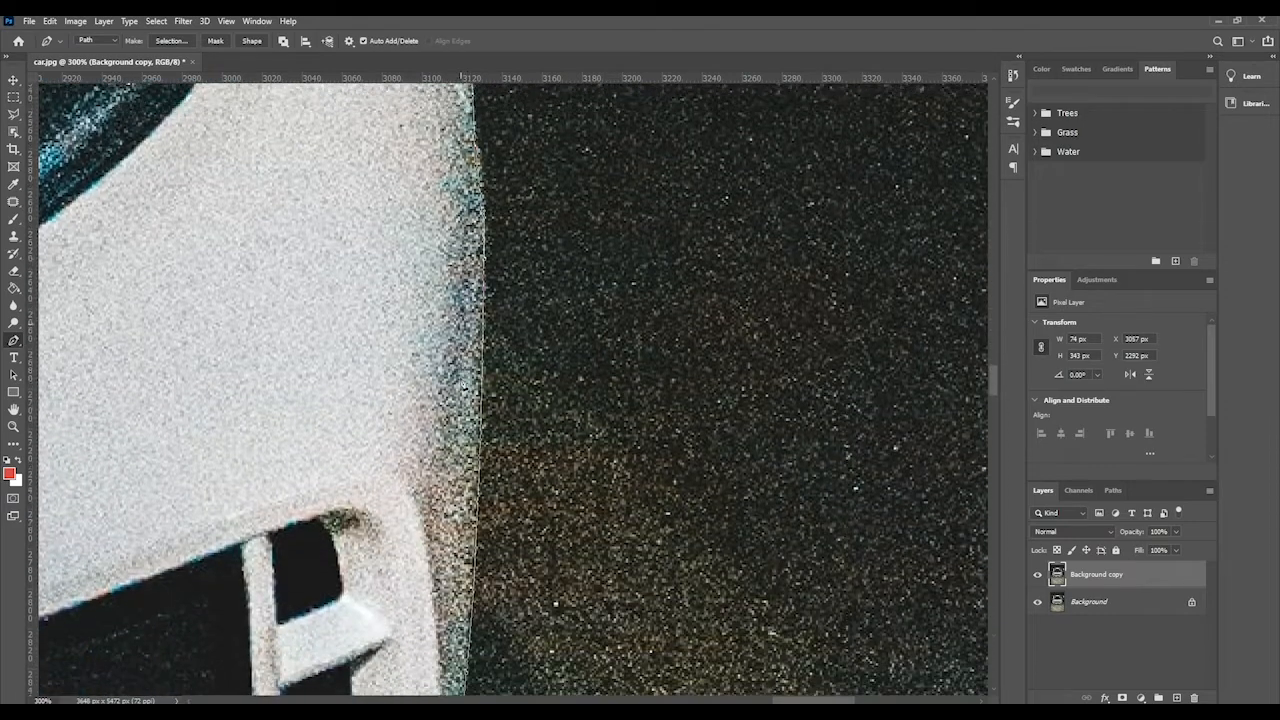
scroll(468, 378, "down", 3)
scroll(468, 378, "down", 5)
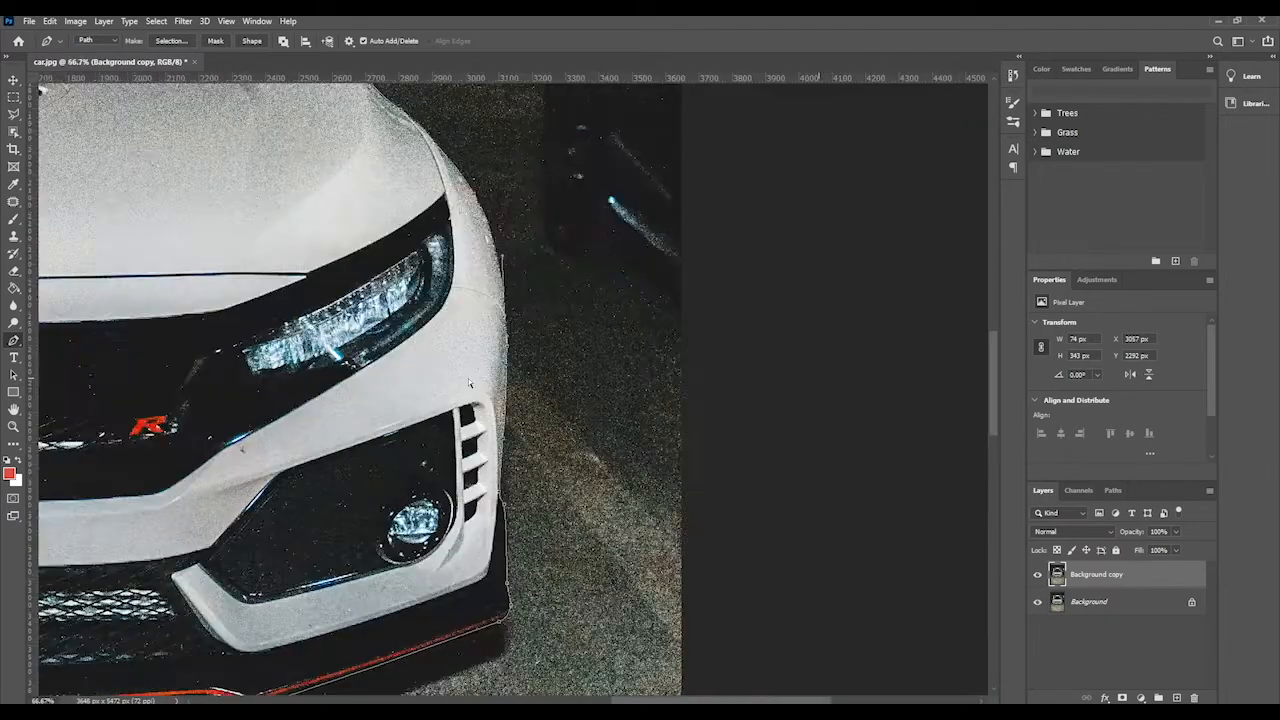
scroll(468, 378, "down", 3)
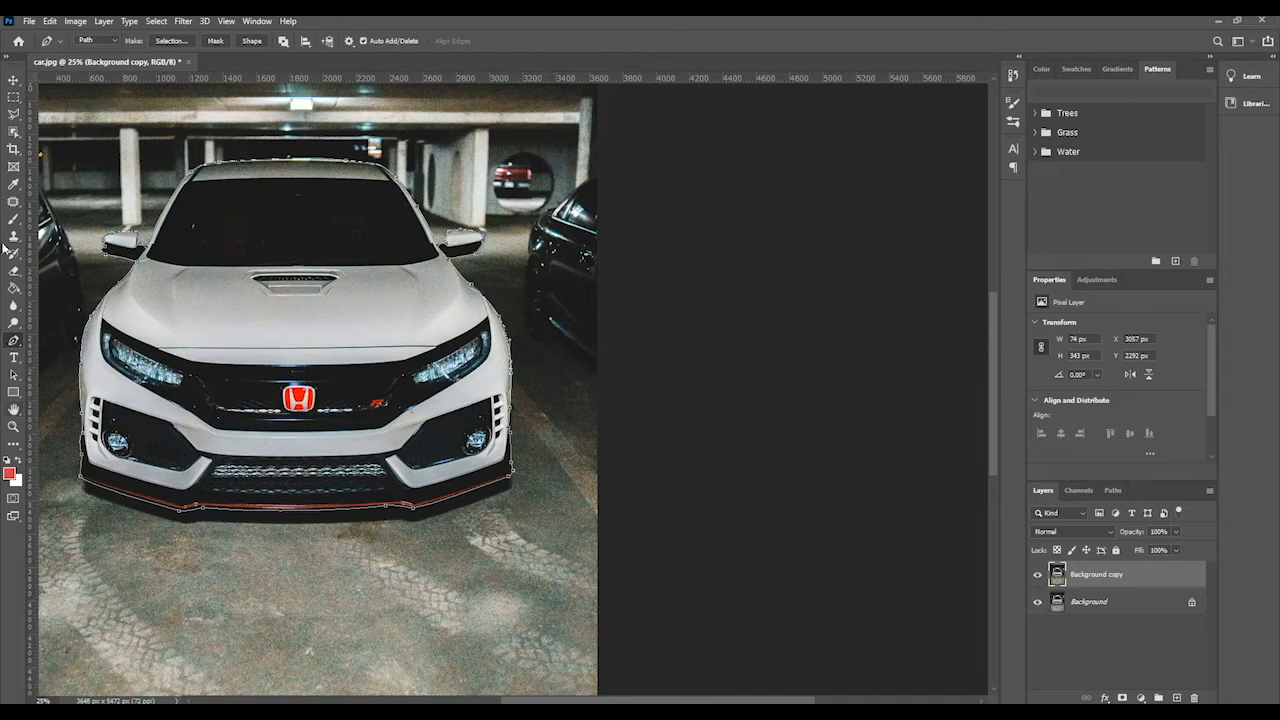
left_click(1122, 492)
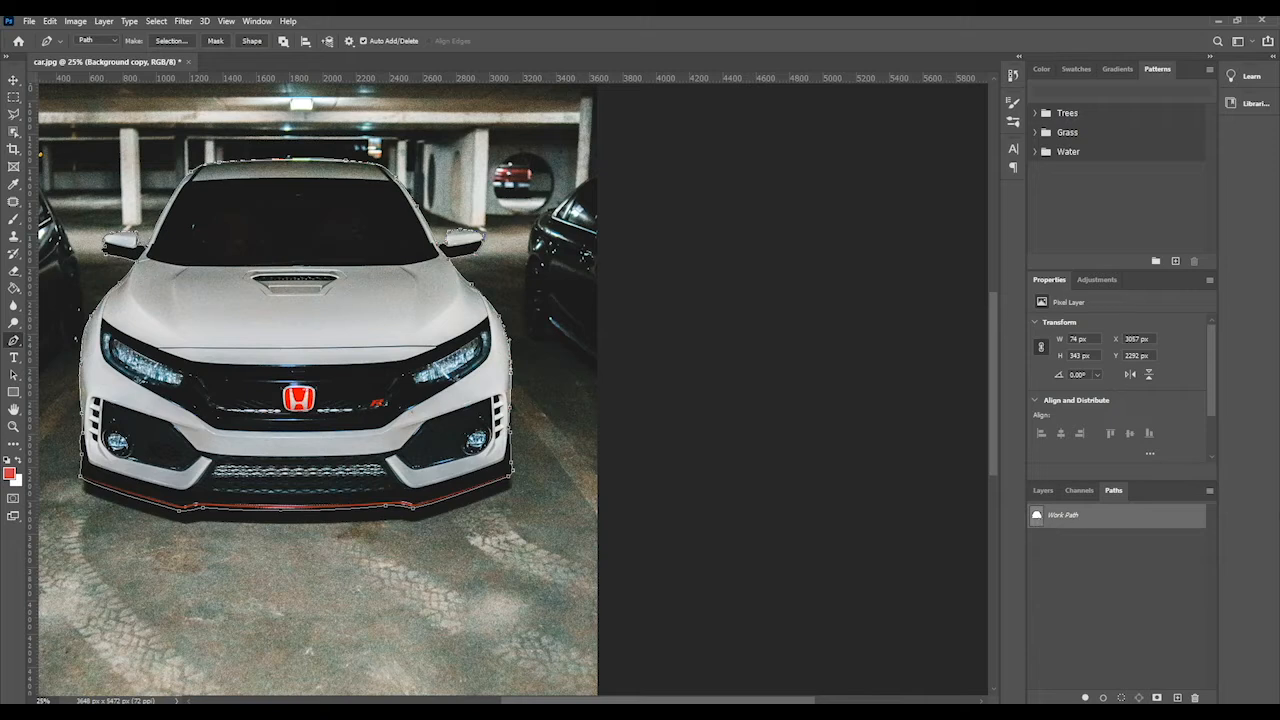
left_click(1208, 492)
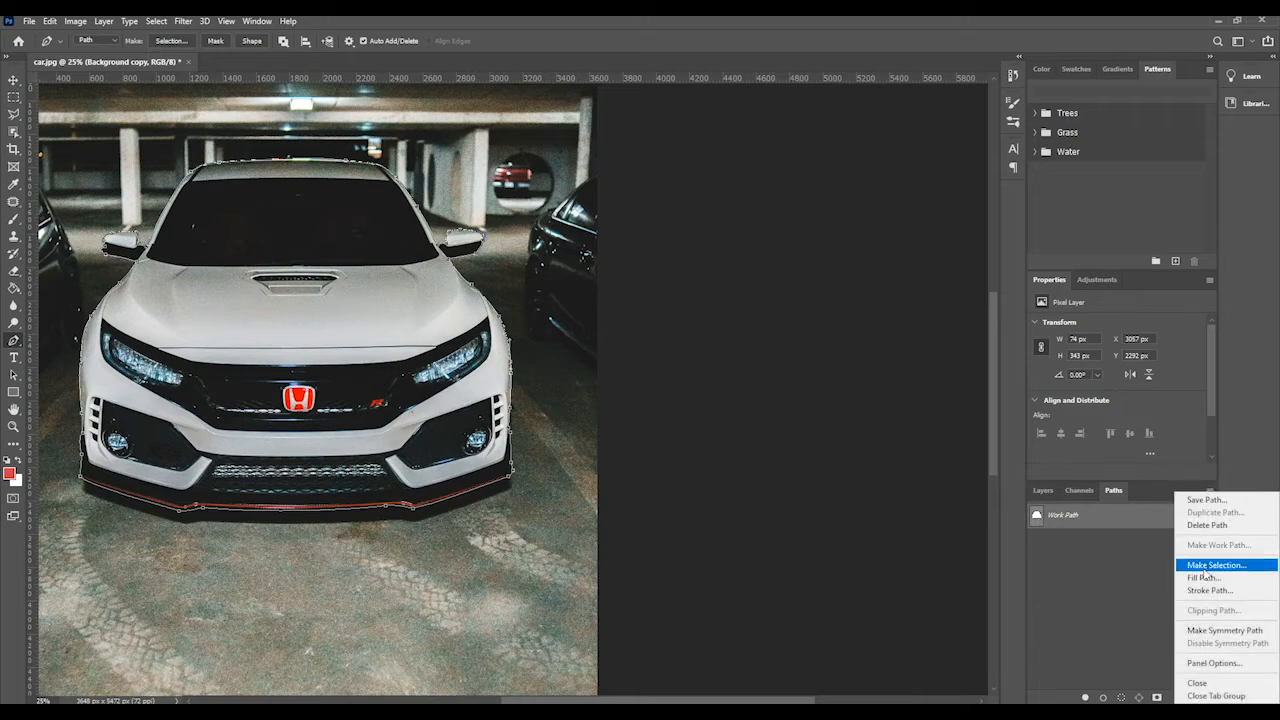
left_click(1037, 515)
right_click(1068, 515)
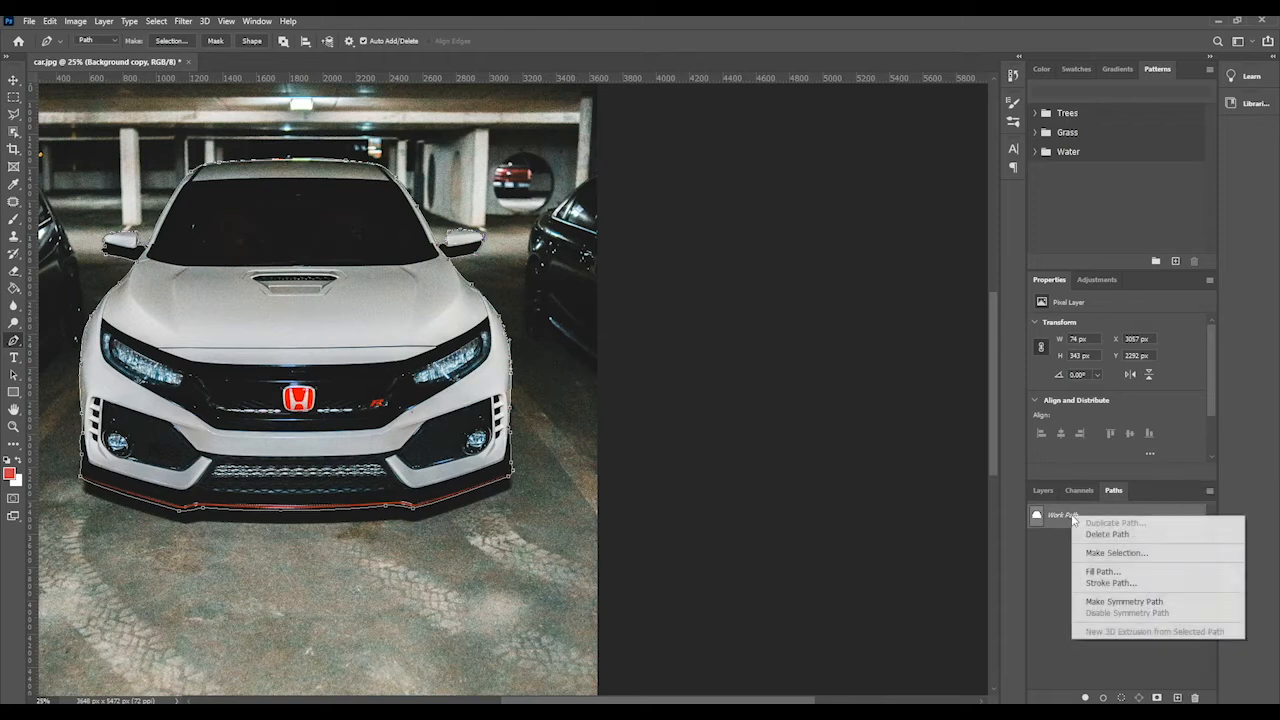
left_click(1048, 546)
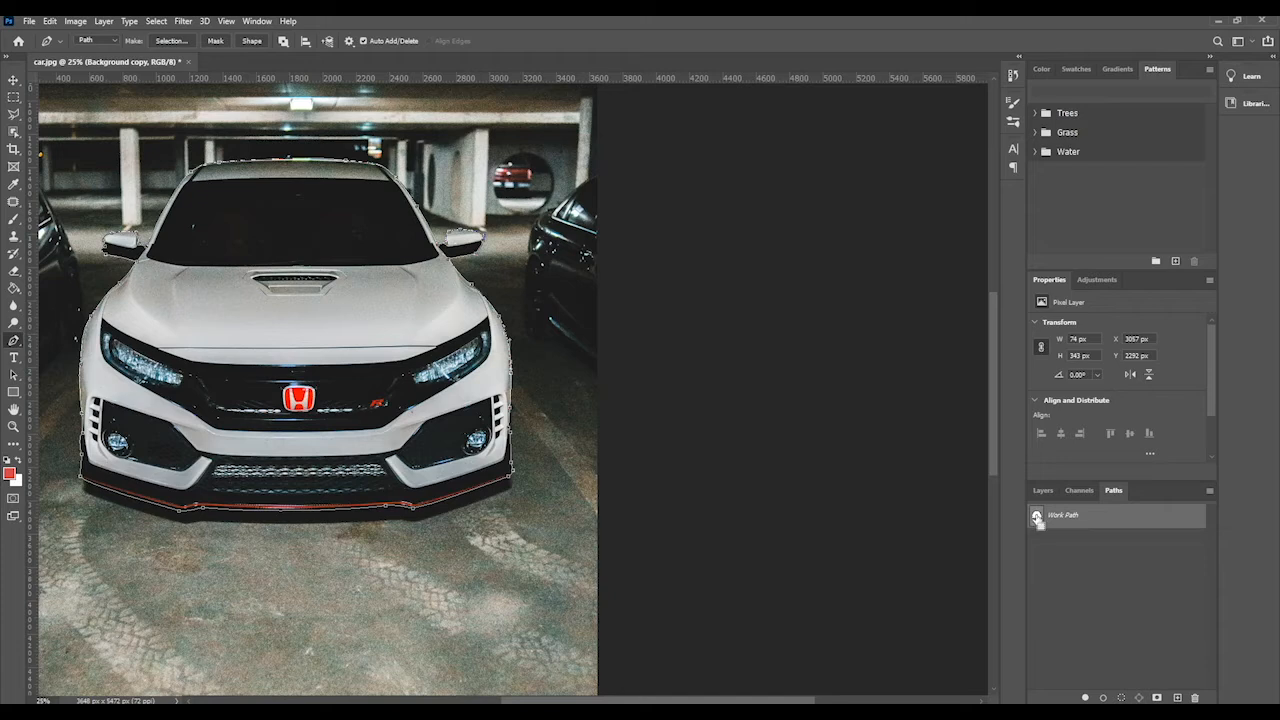
left_click(1037, 516, "ctrl")
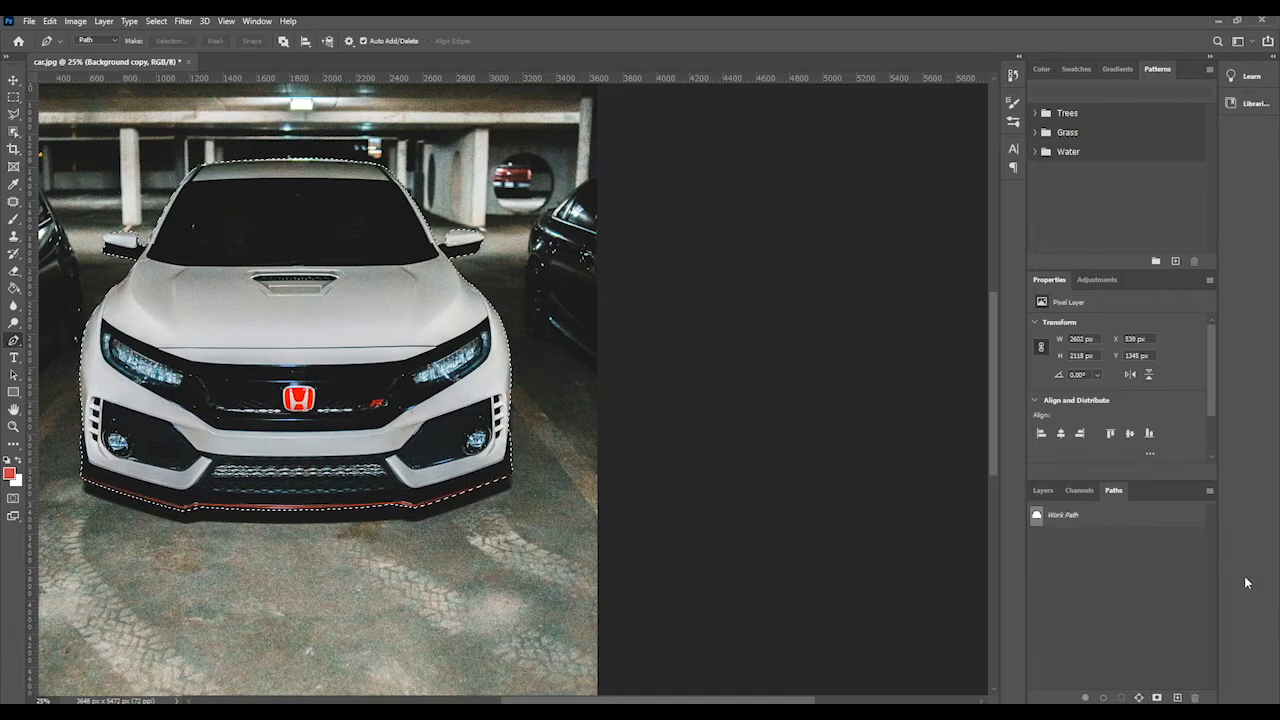
- Add a layer mask to the Background copy layer from the car selection and hide the Background layer
left_click(1043, 490)
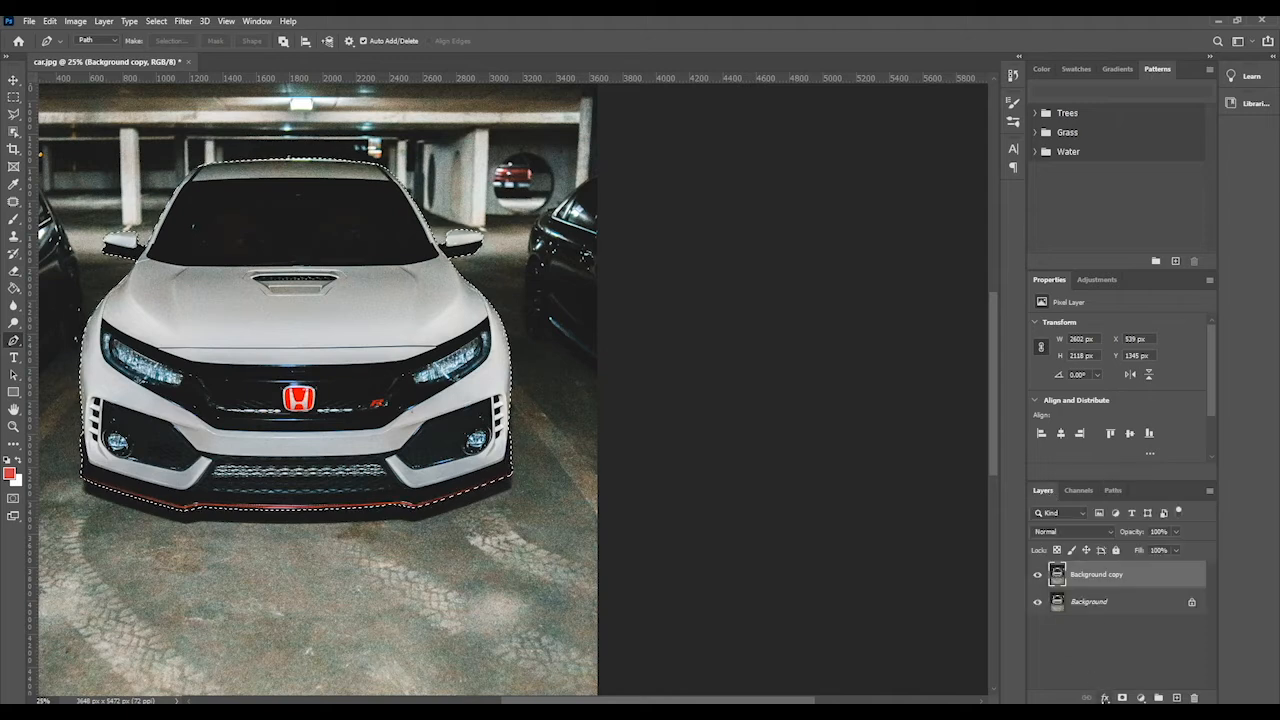
left_click(1122, 697)
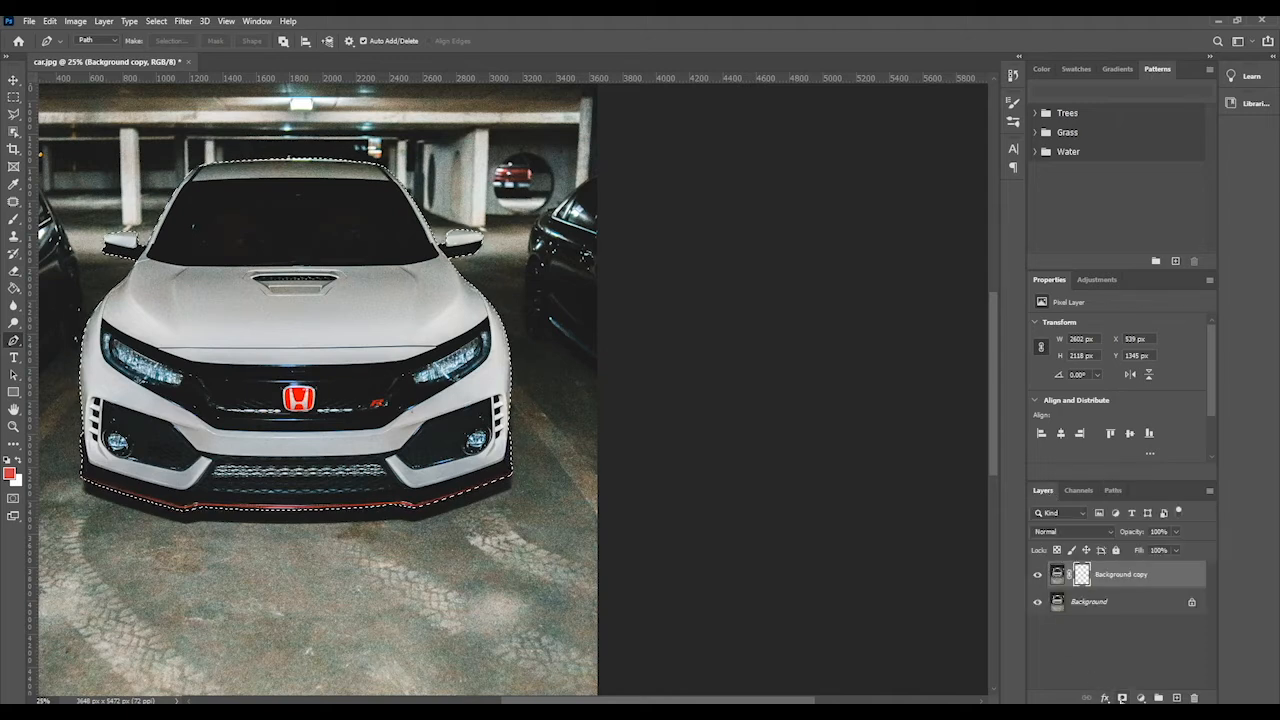
left_click(1038, 602)
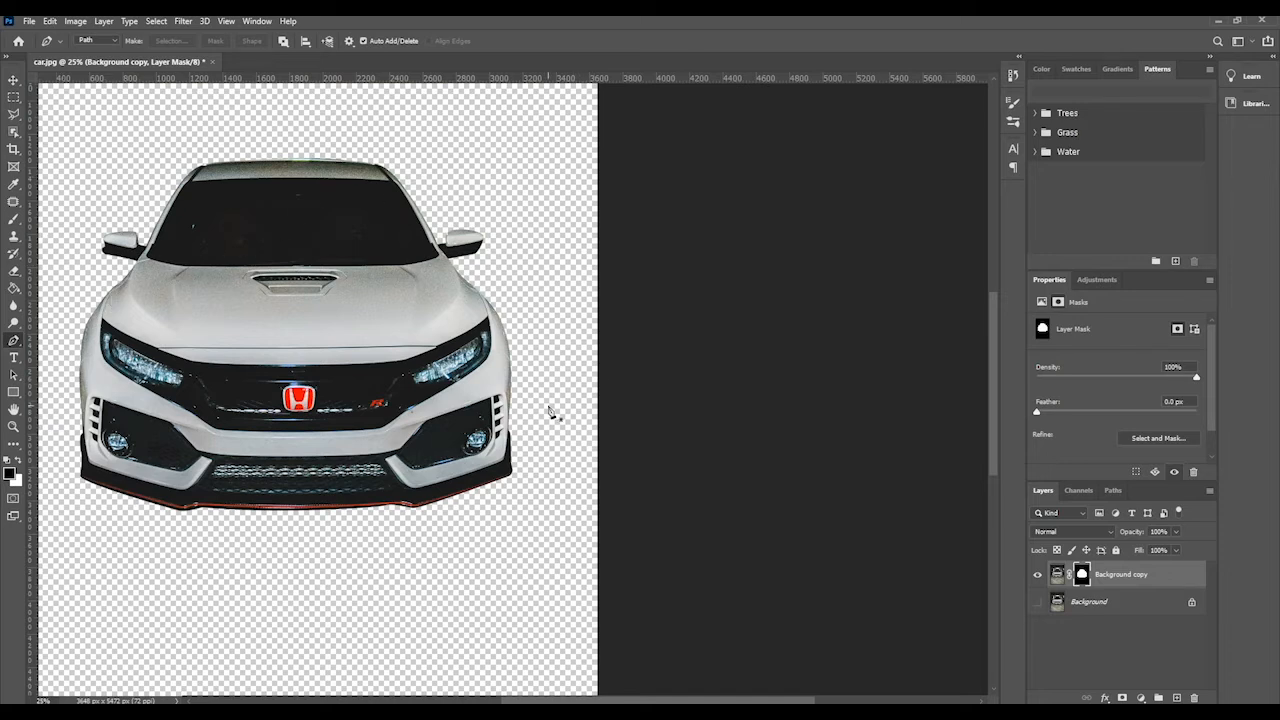
- Move the masked car layer slightly downward on the canvas
key("ctrl+minus")
key("ctrl+minus")
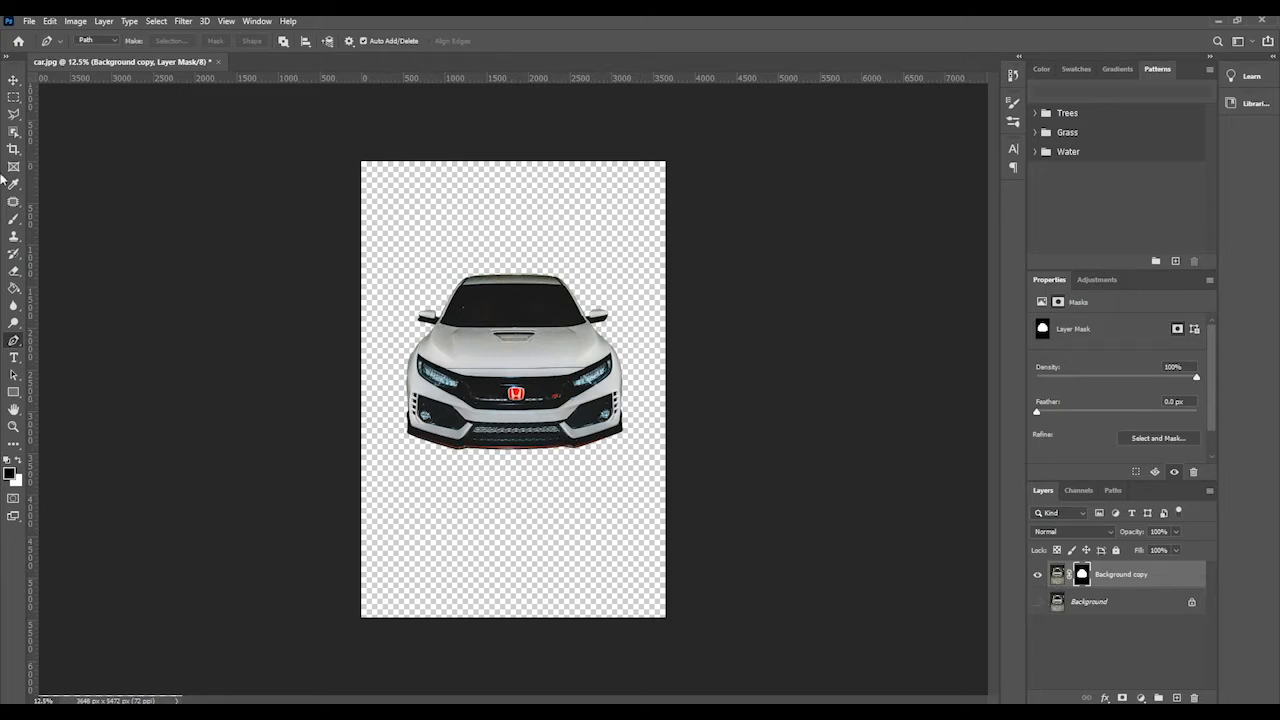
left_click(12, 87)
mouse_move(545, 366)
left_mouse_down()
mouse_move(522, 480)
mouse_move(548, 438)
mouse_move(527, 372)
mouse_move(532, 415)
mouse_move(555, 400)
mouse_move(549, 382)
left_mouse_up()
- Create a new landscape document from the Letter preset, 11 x 8.5 inches at 300 pixels/inch, RGB Color with white background
left_click(29, 22)
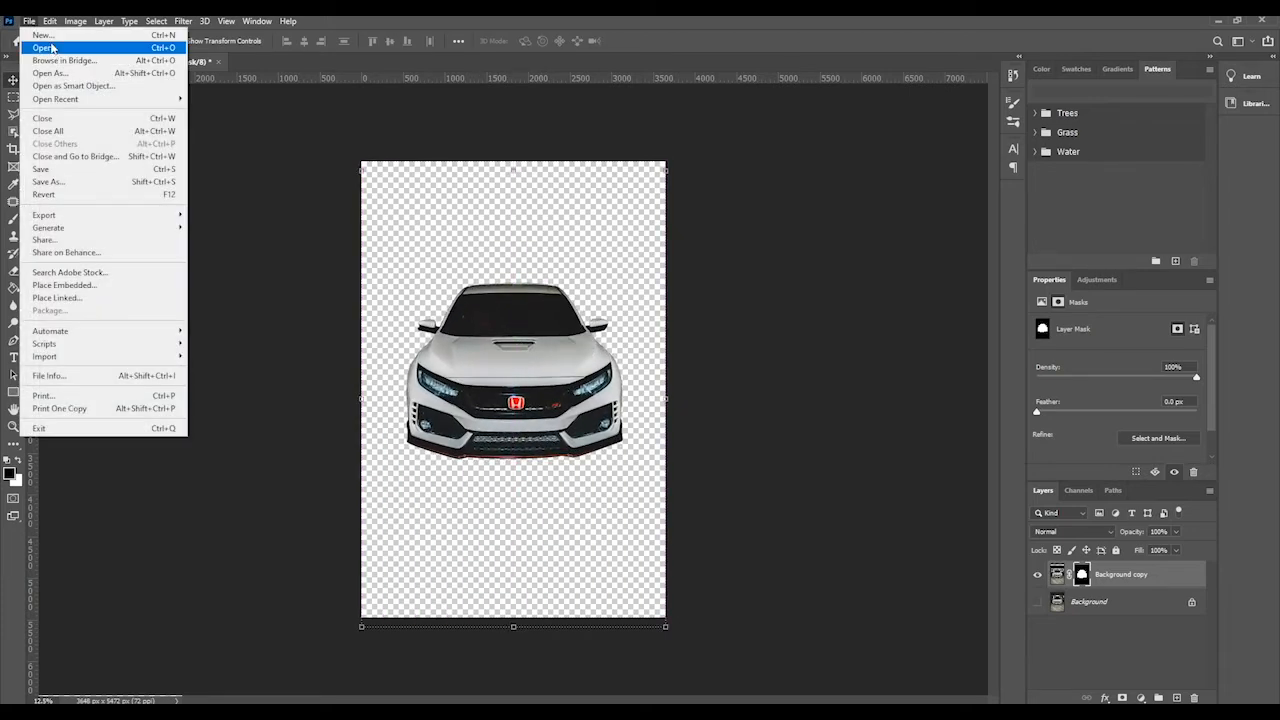
left_click(55, 34)
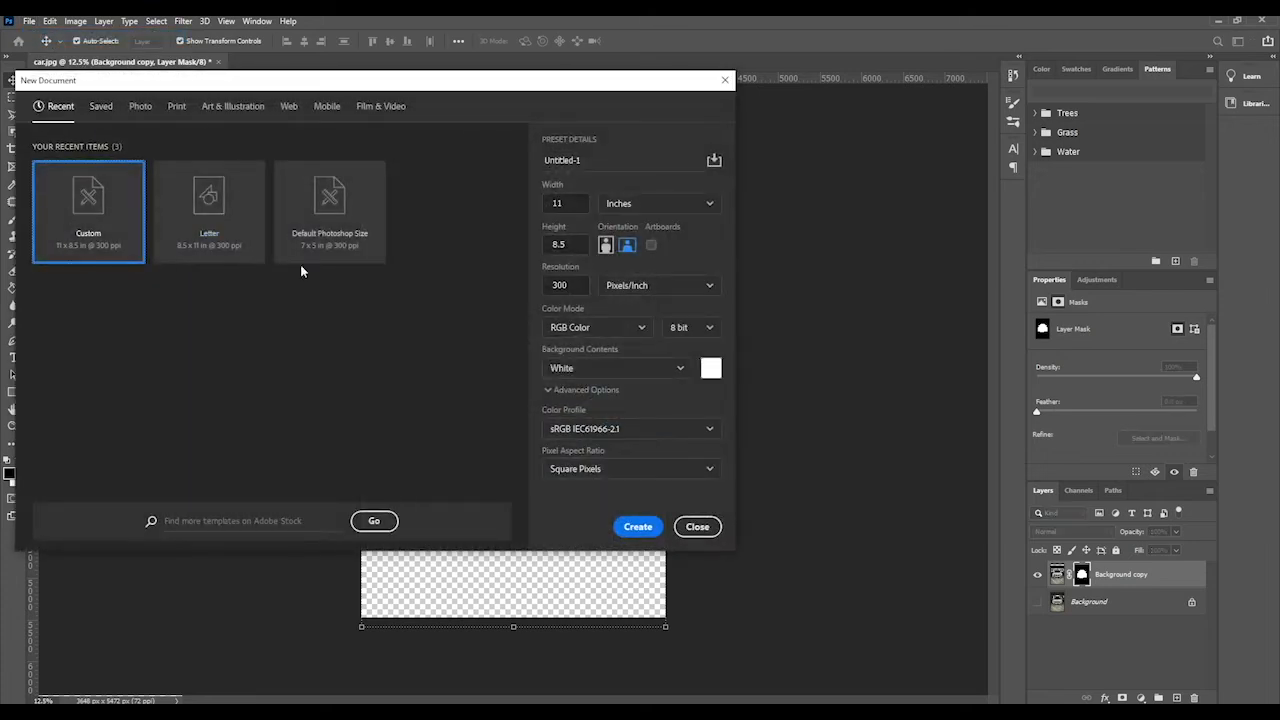
left_click(180, 203)
left_click(626, 244)
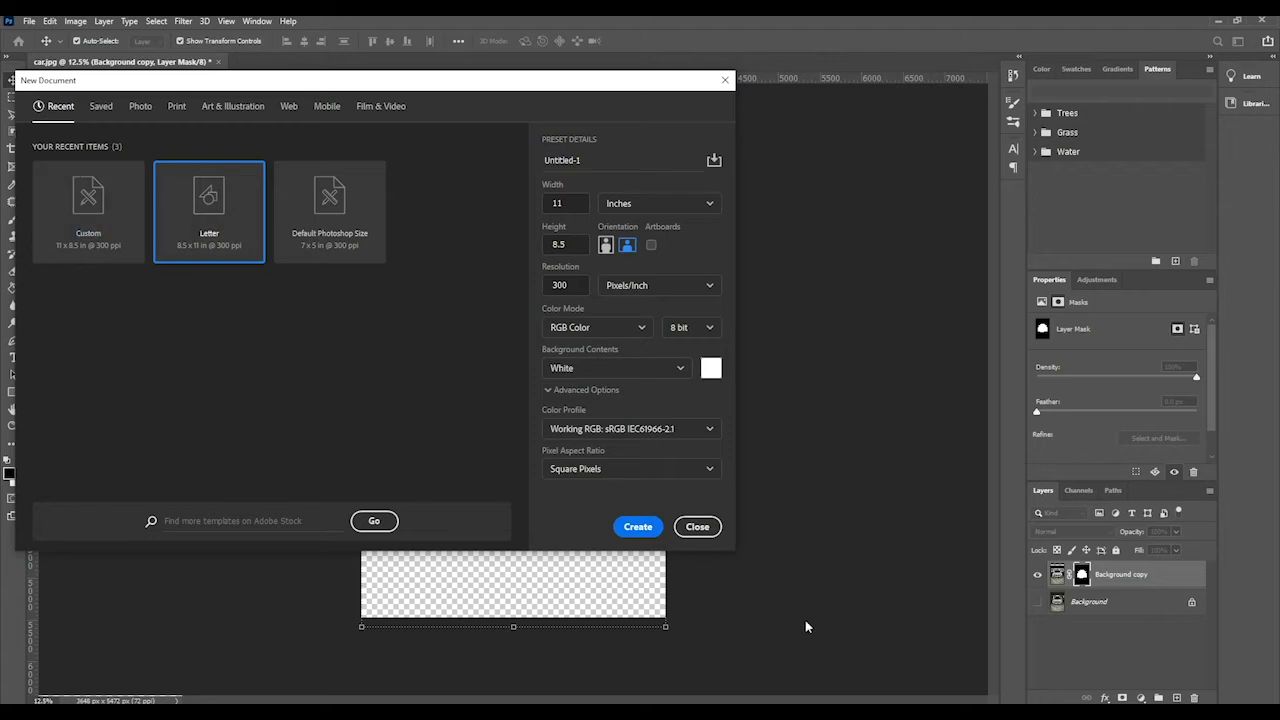
left_click(631, 530)
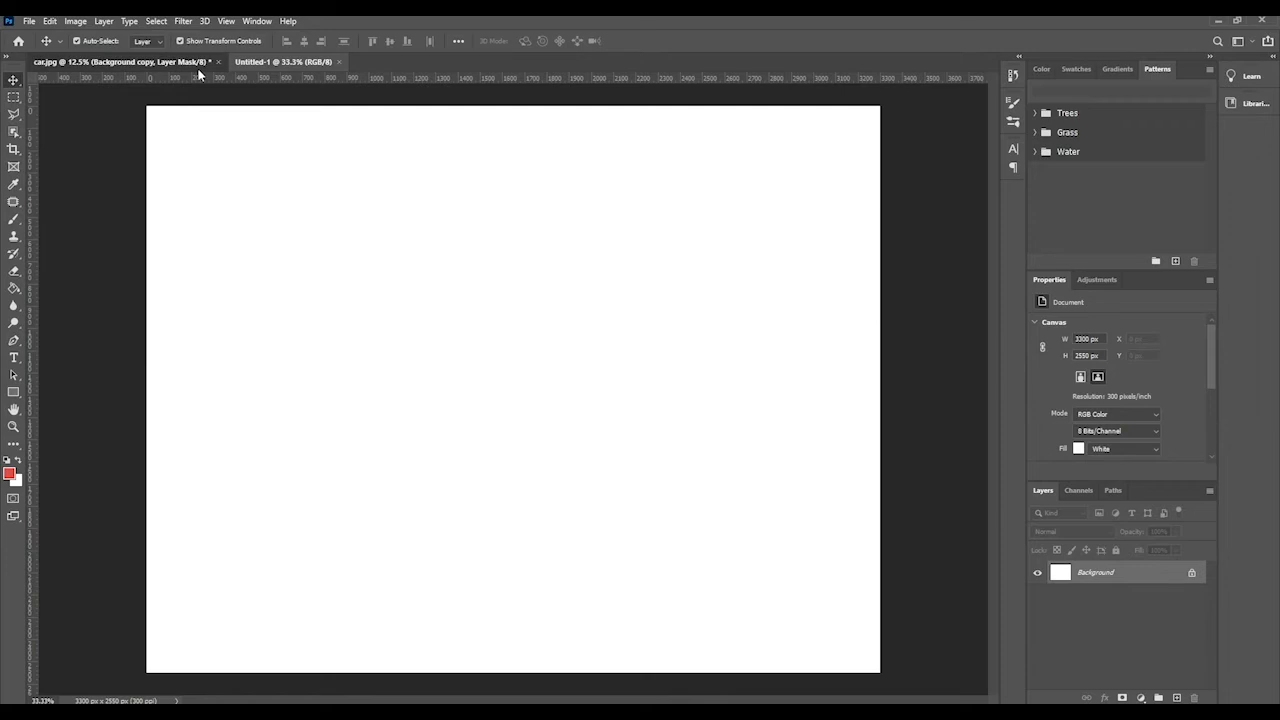
- Duplicate the masked Background copy layer from car.jpg into the Untitled-1 document under the name "car"
left_click(199, 66)
left_click(1210, 490)
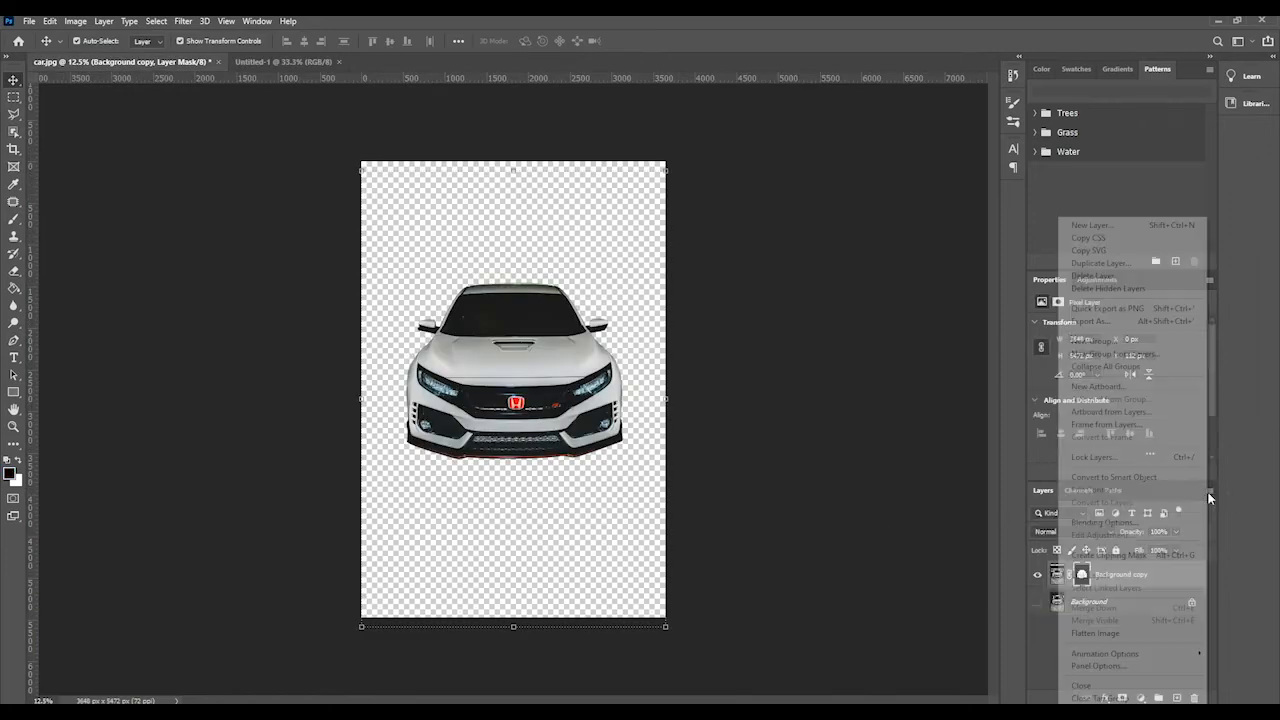
left_click(1100, 263)
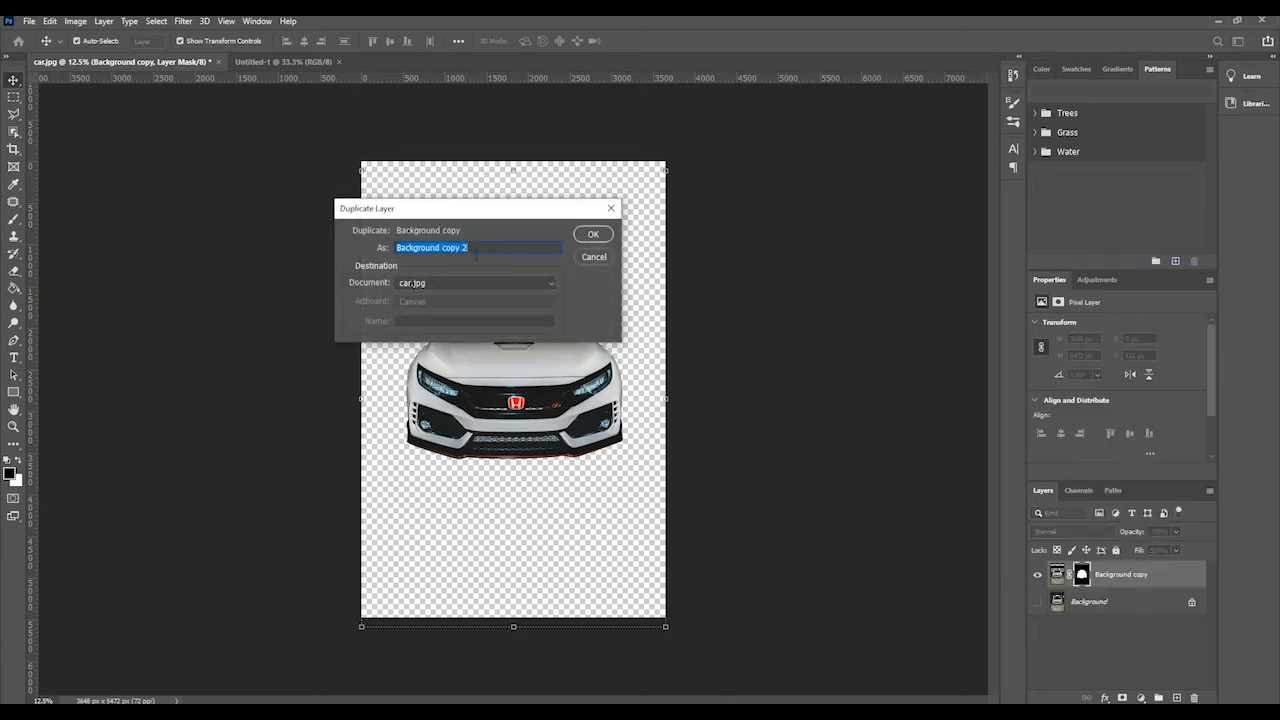
type("car")
left_click(416, 286)
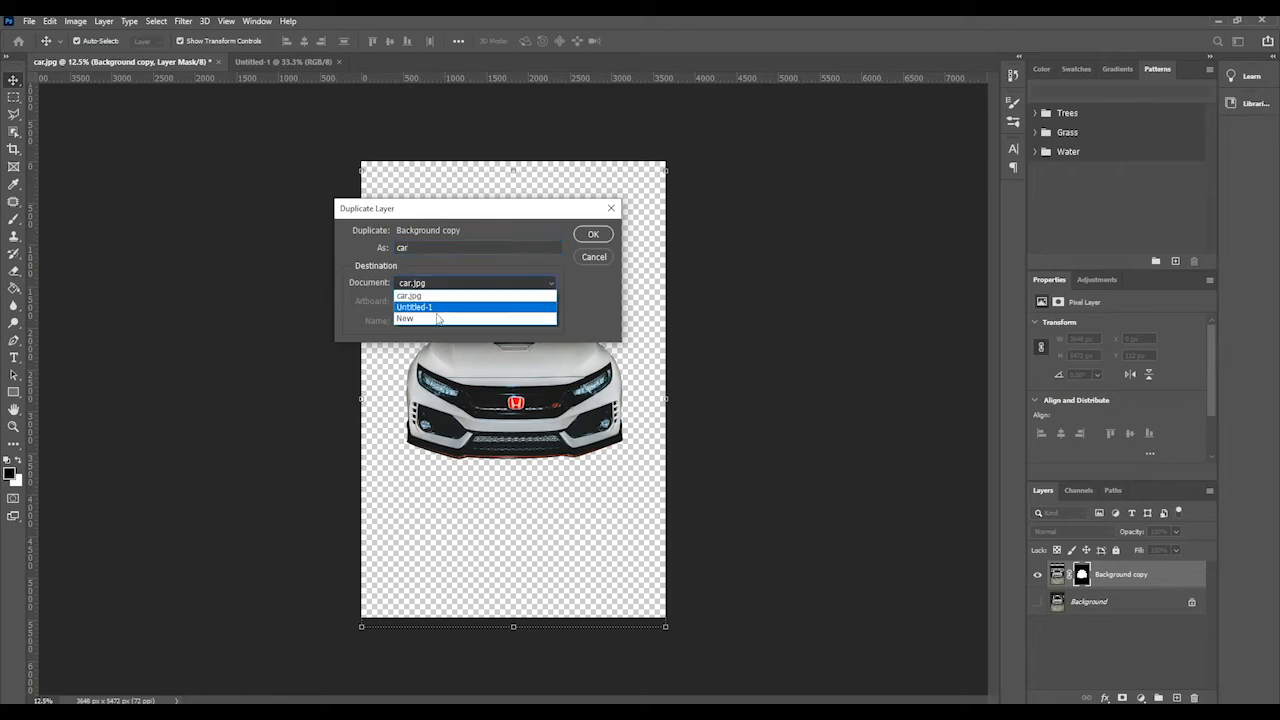
left_click(434, 314)
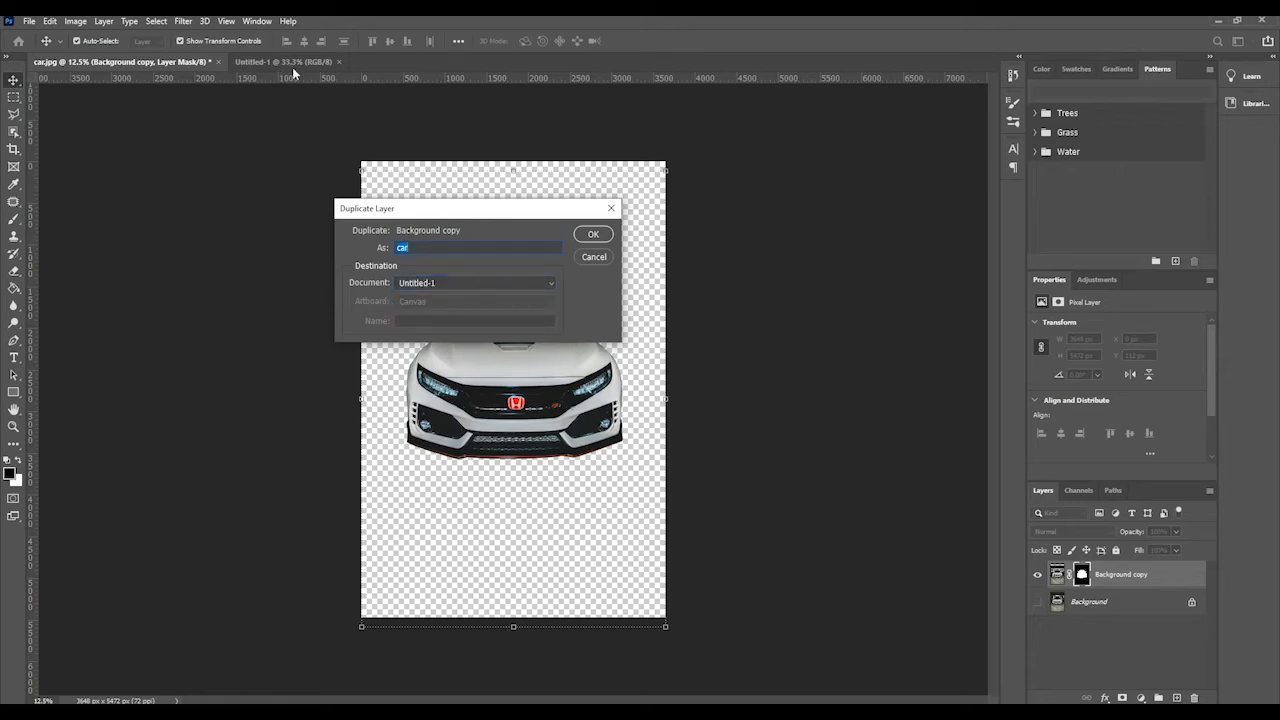
left_click(593, 235)
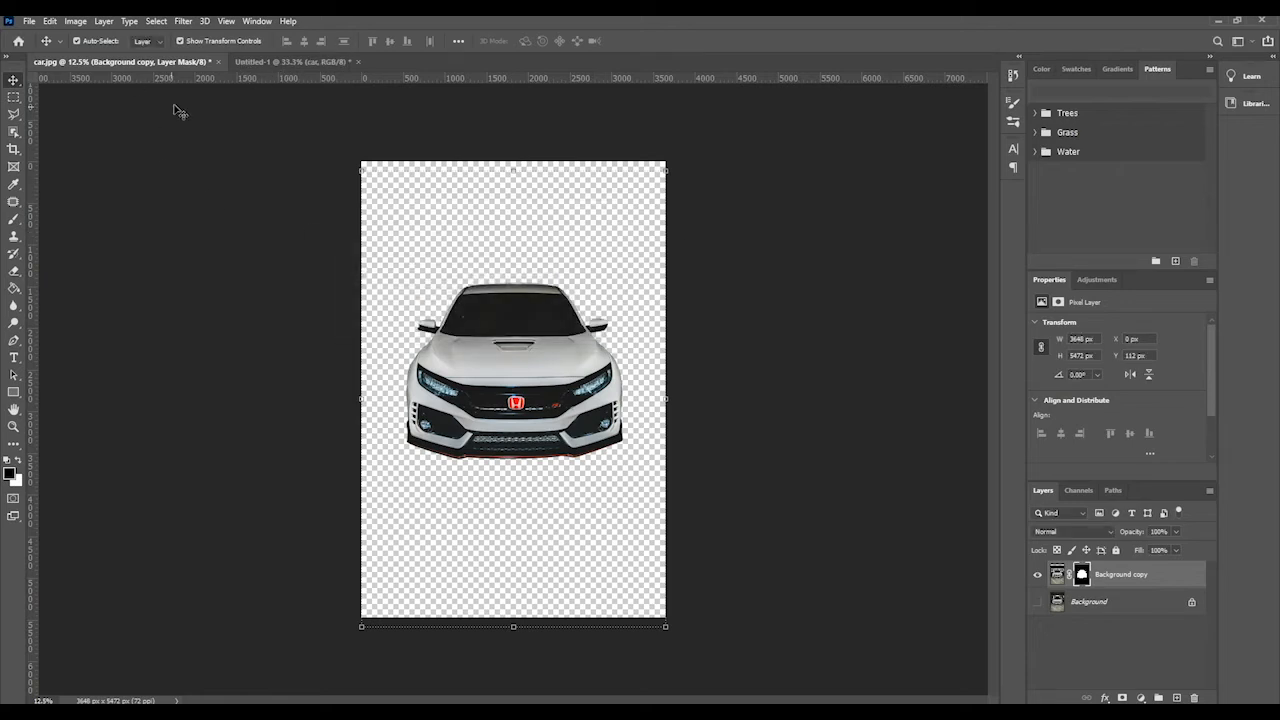
- In Untitled-1, move the car layer up and left so only half of the car shows at the canvas's left edge
left_click(281, 62)
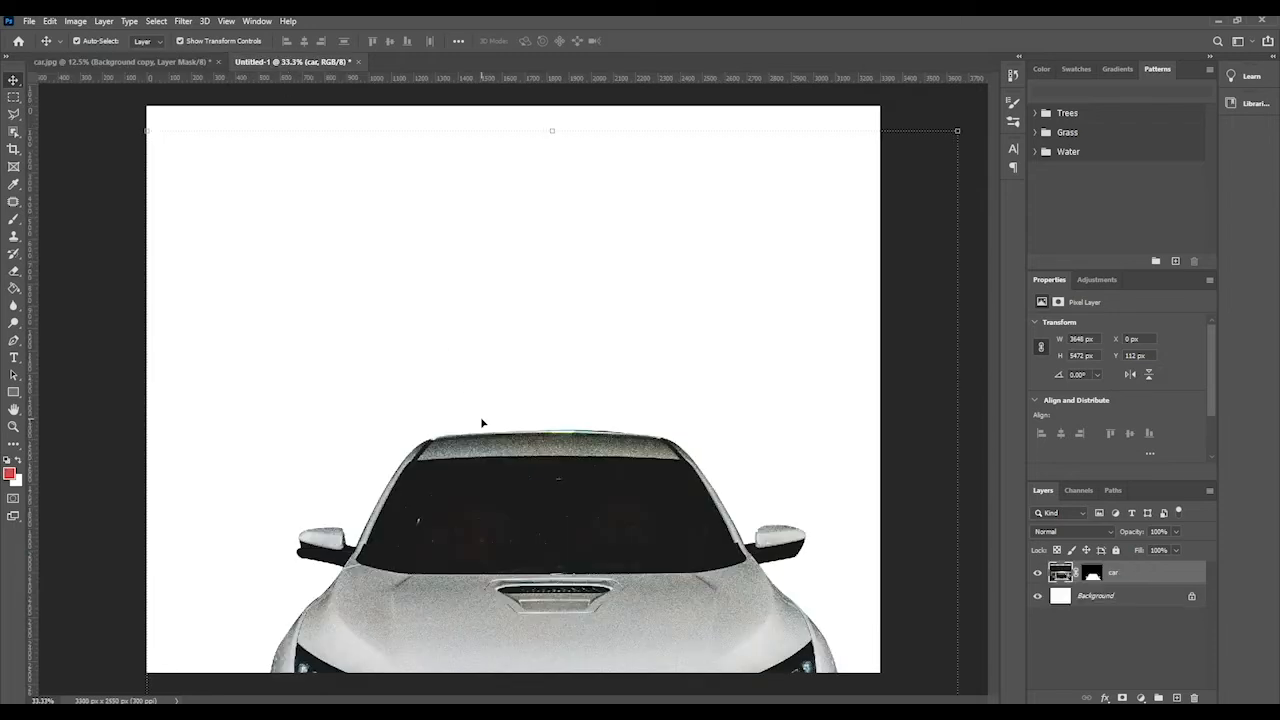
key("ctrl+minus")
key("ctrl+minus")
left_click_drag(520, 467, 357, 350)
mouse_move(410, 405)
left_mouse_down()
mouse_move(411, 394)
mouse_move(413, 410)
left_mouse_up()
left_click(96, 118)
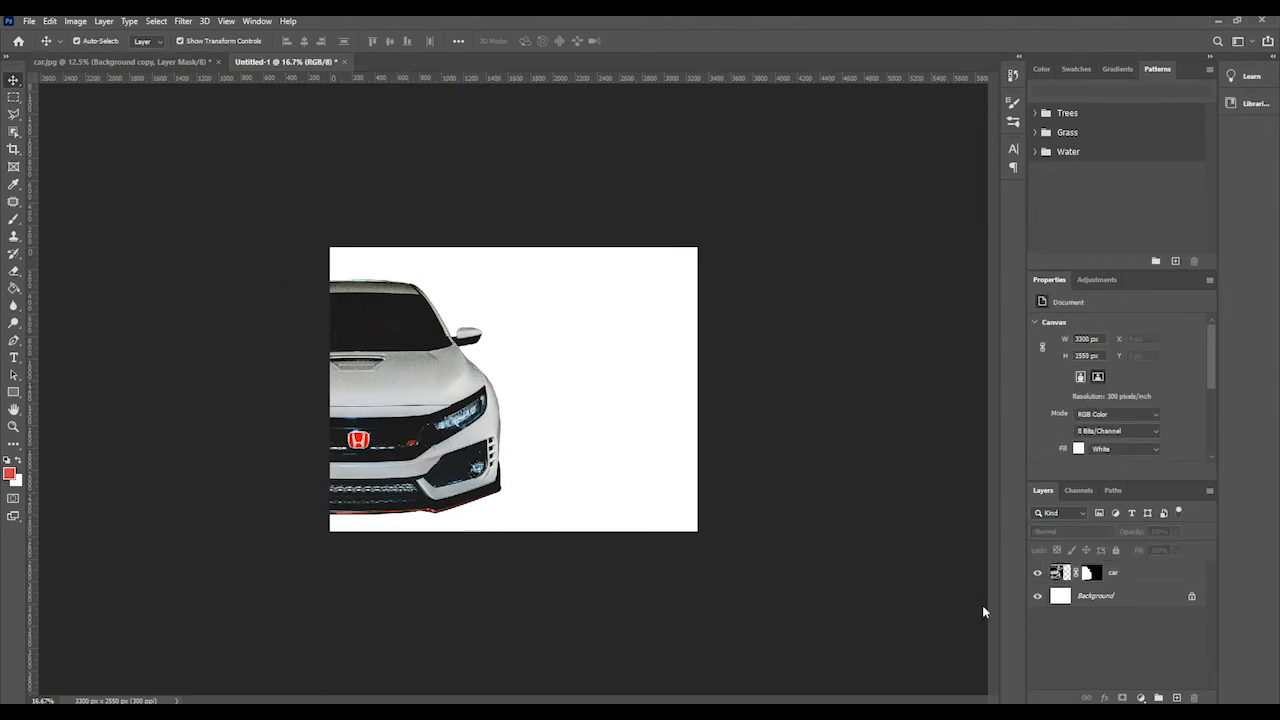
- Add a new layer named "shadow" and place it beneath the car layer
left_click(1176, 698)
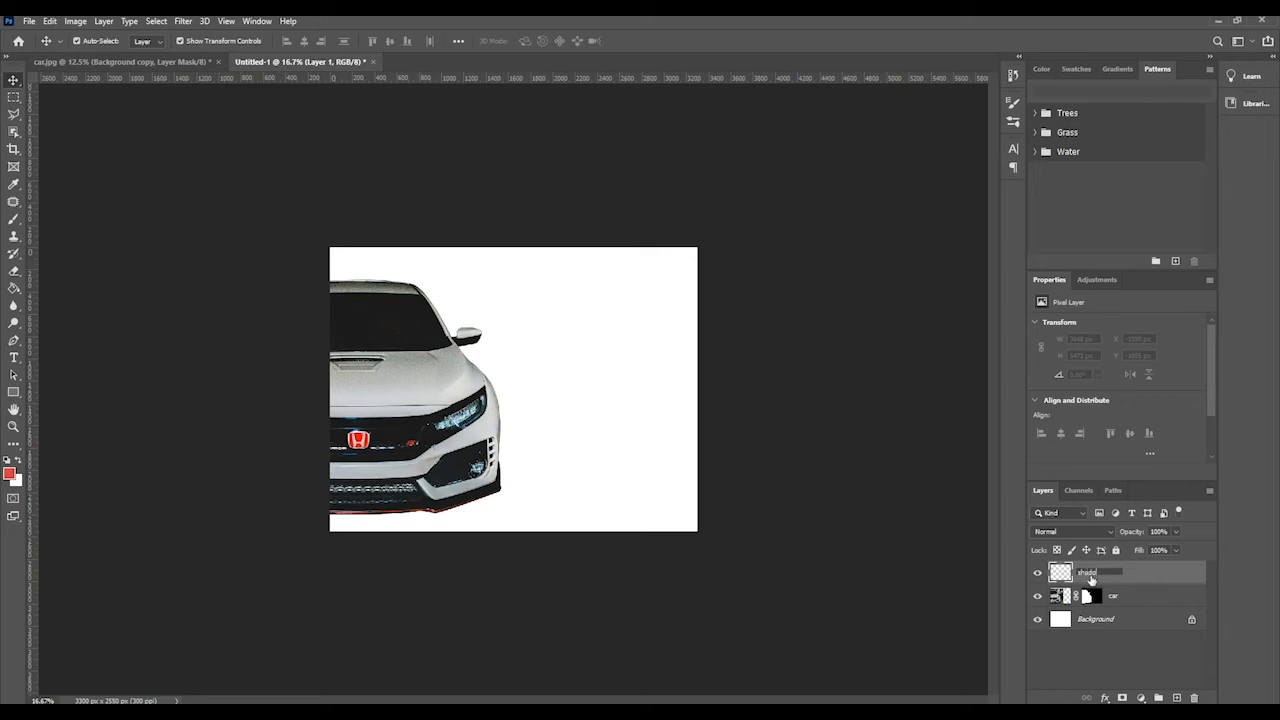
left_click(1136, 572)
left_click_drag(1080, 572, 1082, 609)
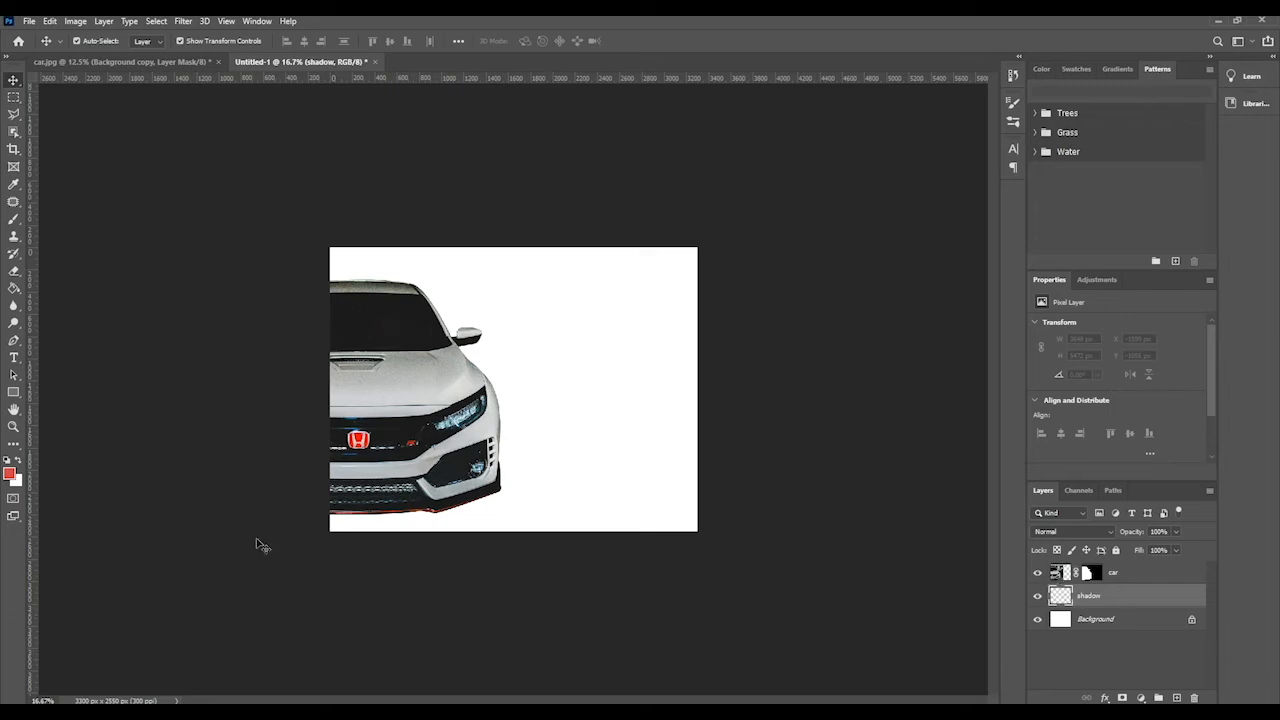
- Paint a black shadow along the front bumper's lower edge on the shadow layer with a 150 px brush at 0% hardness
left_click(13, 218)
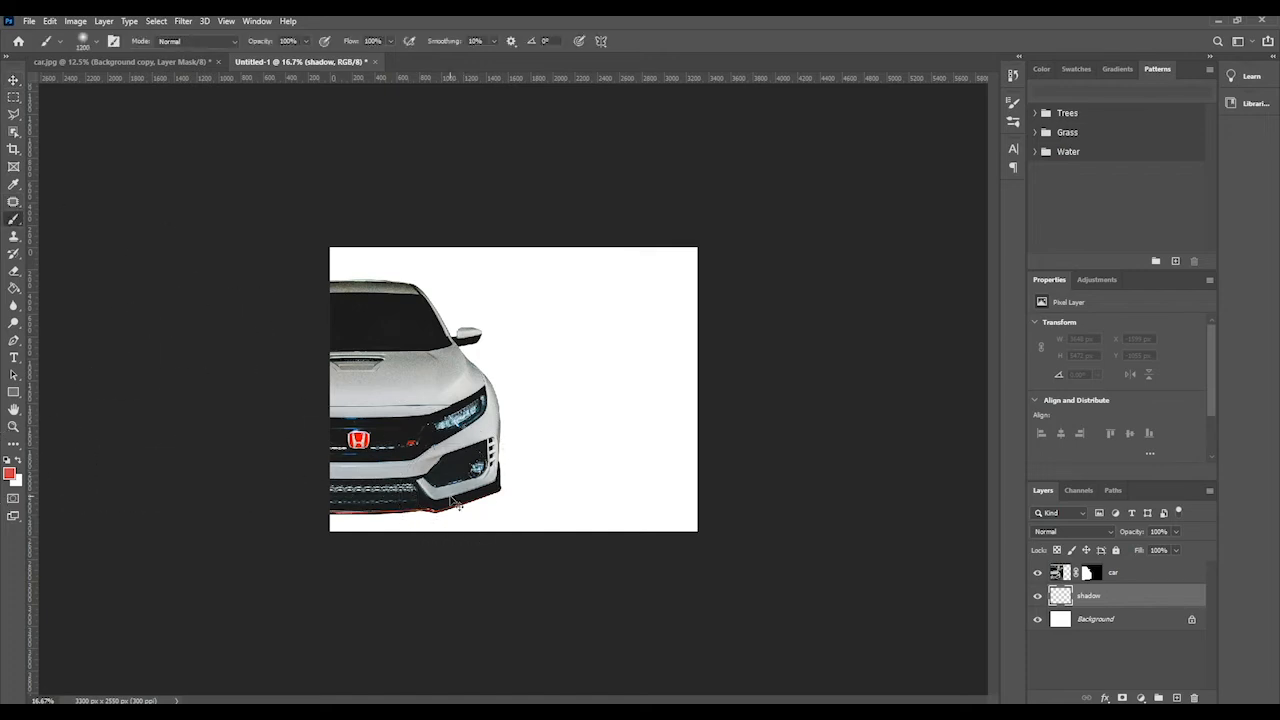
key("ctrl+plus")
key("ctrl+plus")
key("ctrl+plus")
scroll(451, 496, "up", 3)
scroll(451, 500, "down", 7)
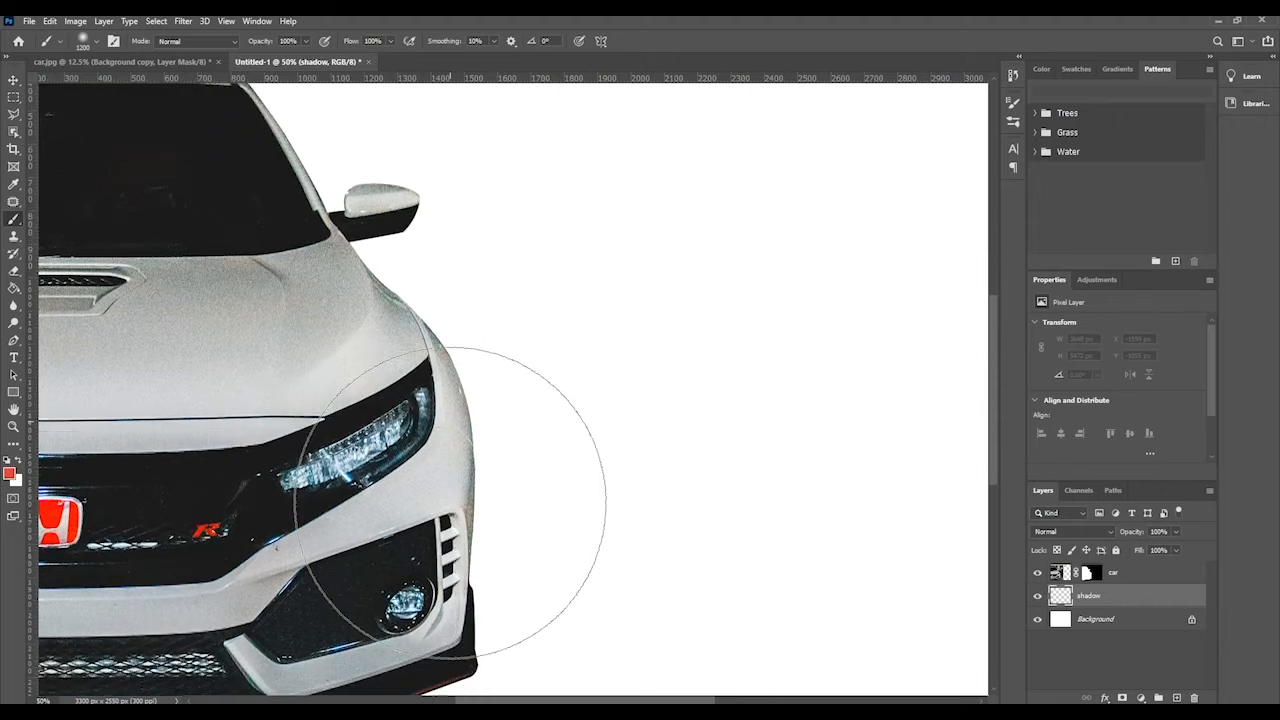
scroll(447, 521, "down", 7)
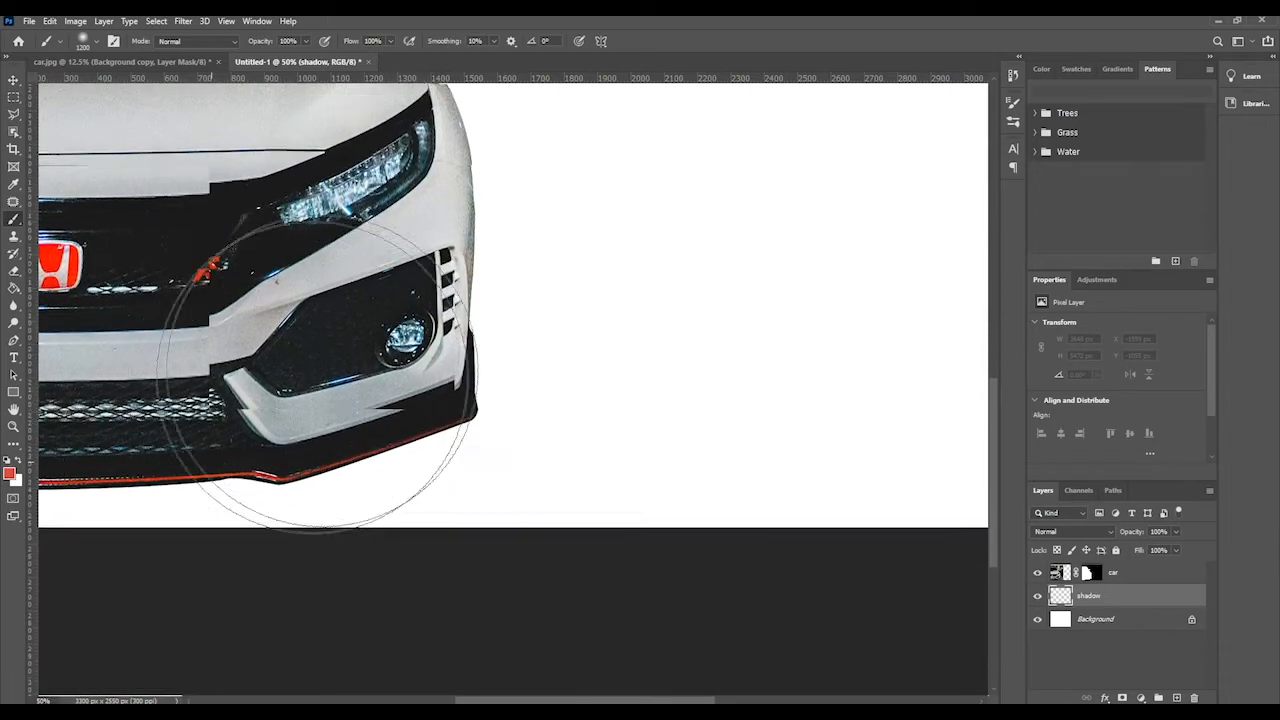
scroll(397, 327, "up", 1)
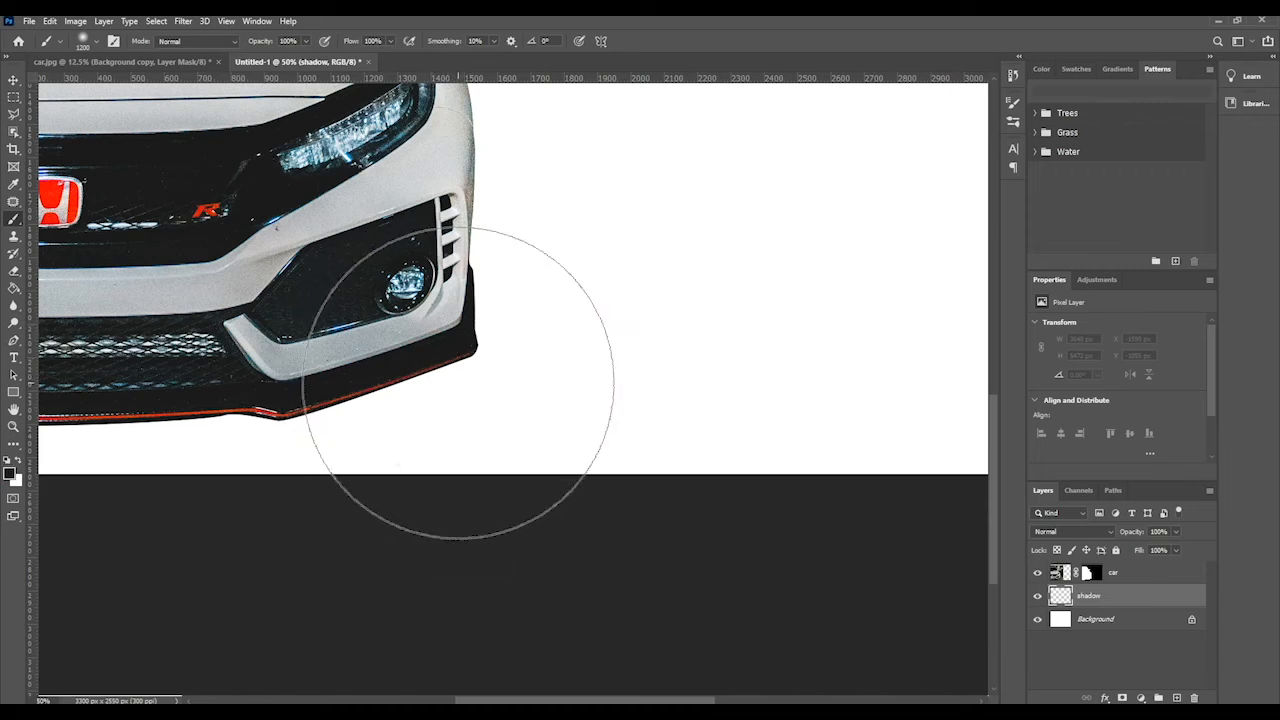
key("bracketleft")
key("bracketleft")
key("bracketleft")
key("bracketleft")
key("bracketleft")
key("bracketleft")
key("bracketleft")
key("bracketleft")
key("bracketleft")
key("bracketleft")
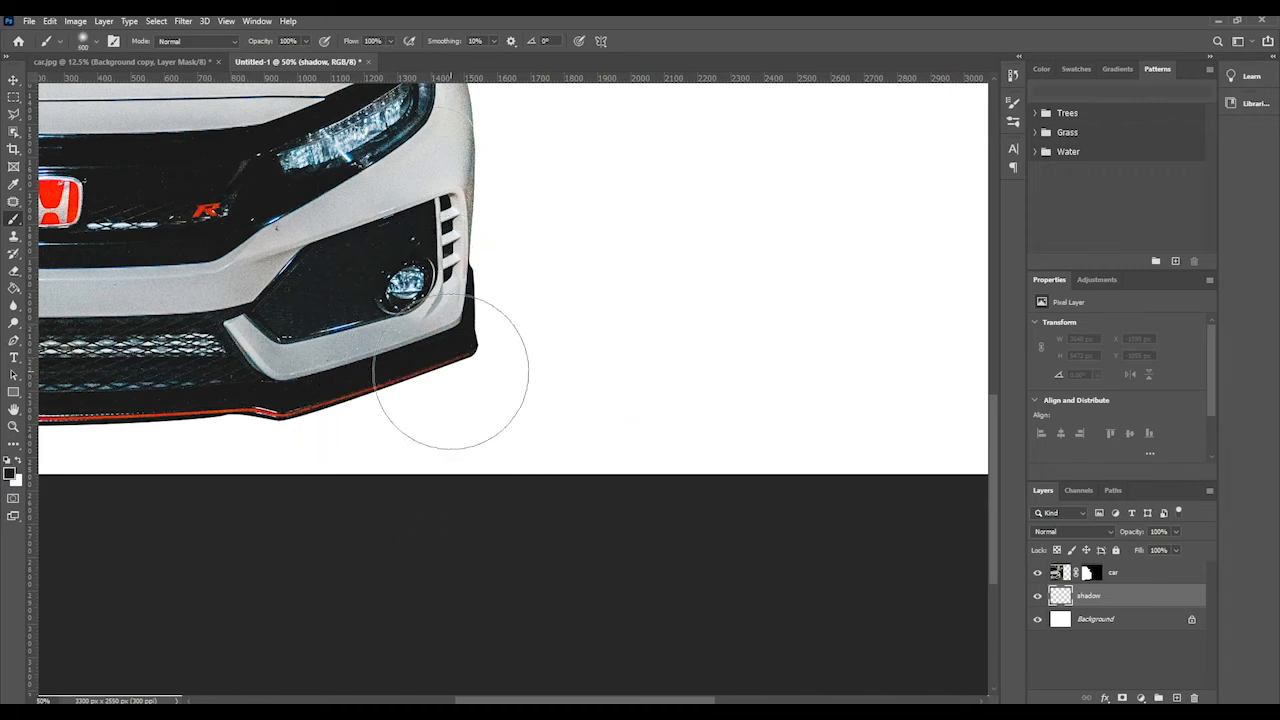
key("bracketleft")
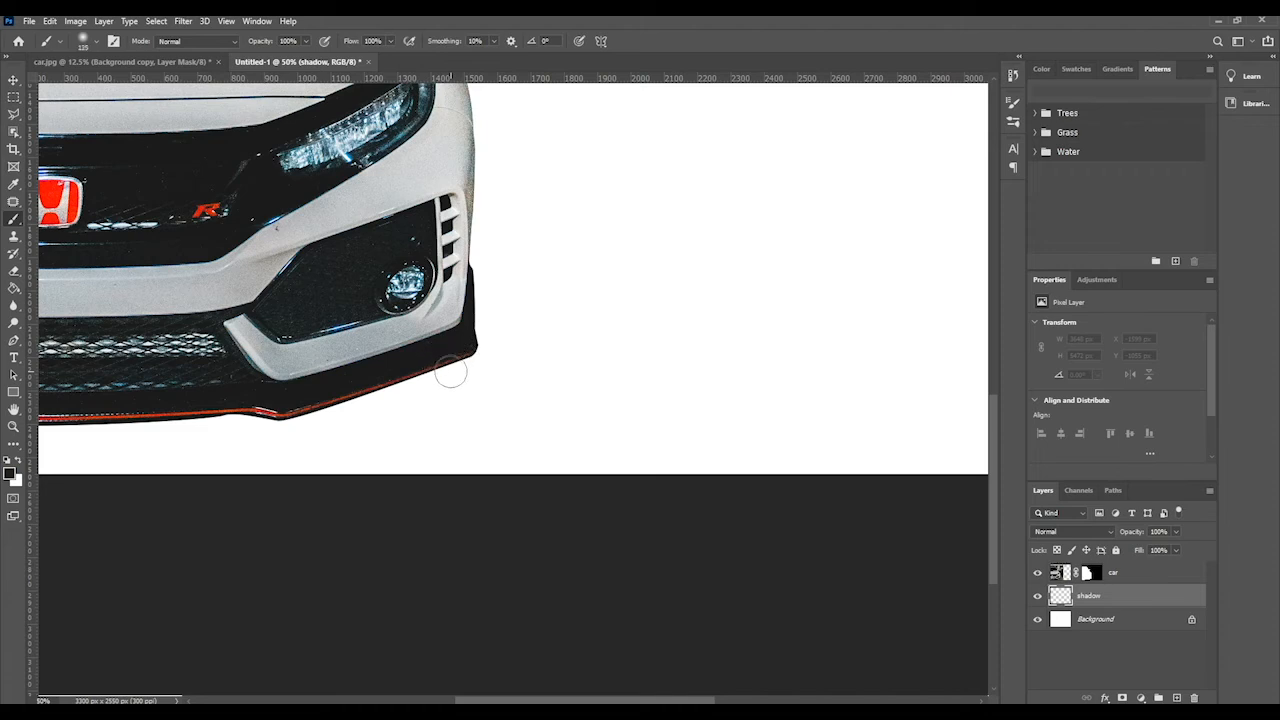
key("bracketleft")
key("bracketleft")
key("bracketright")
left_click(96, 42)
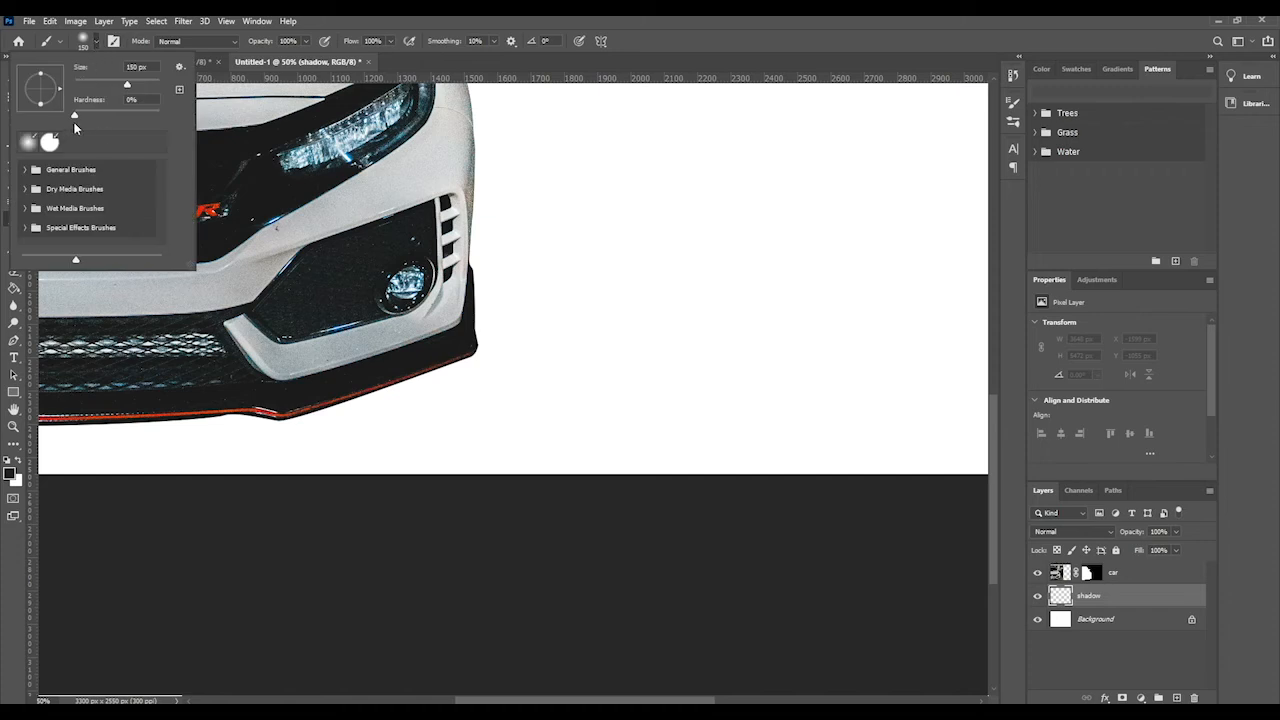
key("Return")
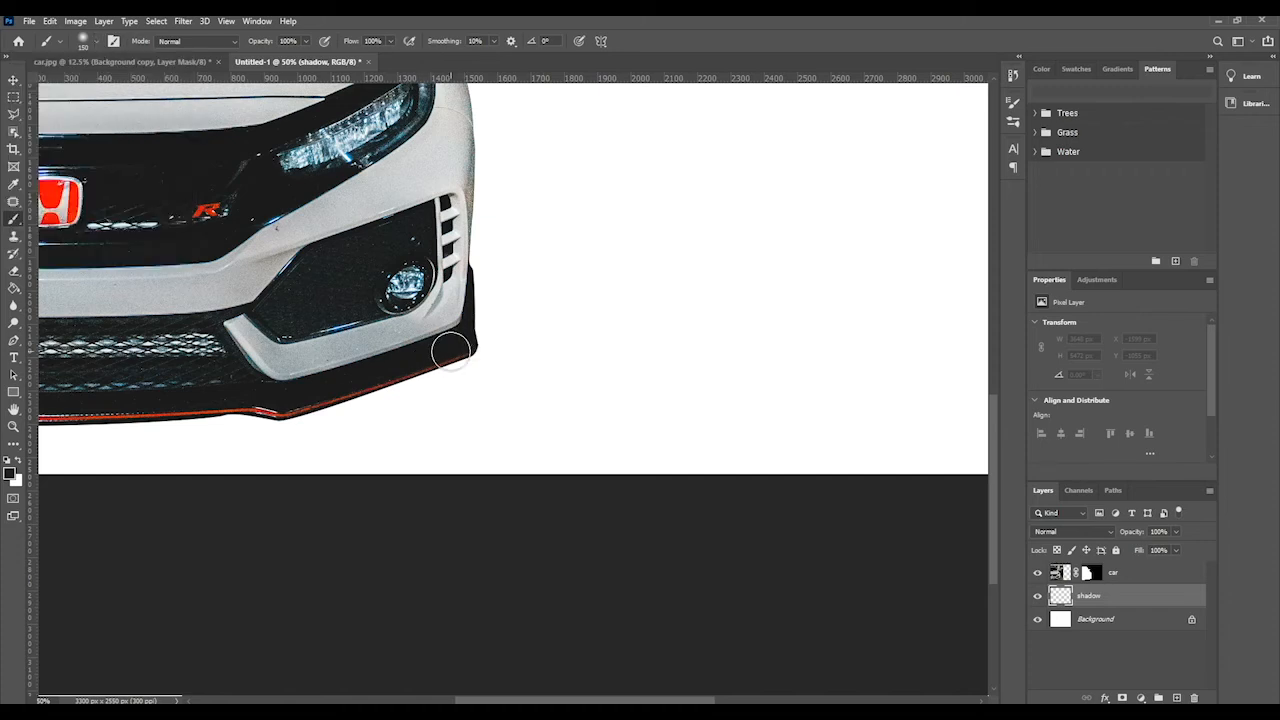
mouse_move(451, 346)
left_mouse_down()
mouse_move(288, 404)
mouse_move(444, 356)
mouse_move(266, 425)
mouse_move(14, 425)
mouse_move(138, 421)
mouse_move(317, 374)
mouse_move(188, 417)
mouse_move(8, 428)
mouse_move(297, 391)
mouse_move(443, 330)
mouse_move(425, 365)
mouse_move(320, 395)
mouse_move(120, 414)
left_mouse_up()
- Enlarge the brush to 700 px and paint a wider, softer shadow under and beside the front bumper
key("bracketright")
key("bracketright")
key("bracketright")
key("bracketright")
key("bracketright")
key("bracketright")
key("bracketright")
key("bracketright")
key("bracketright")
key("bracketright")
key("bracketright")
key("bracketright")
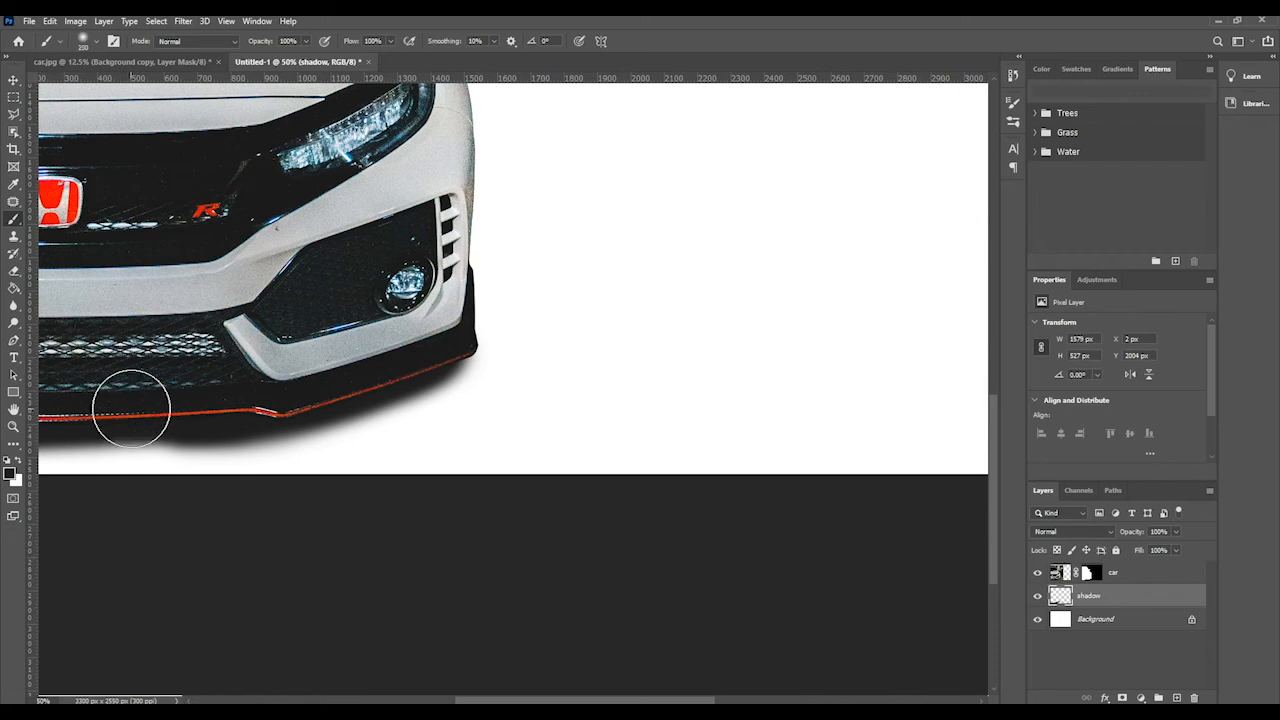
mouse_move(77, 356)
left_mouse_down()
mouse_move(137, 377)
mouse_move(257, 366)
mouse_move(369, 309)
mouse_move(270, 355)
mouse_move(60, 400)
left_mouse_up()
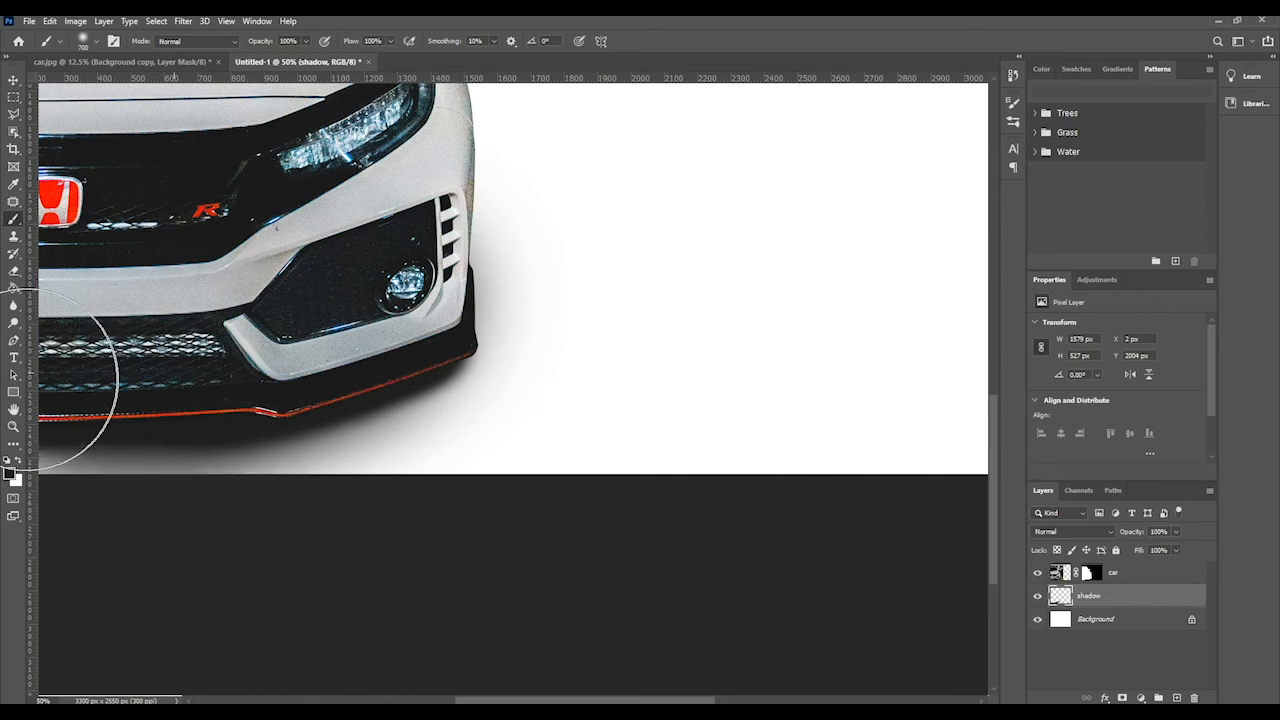
key("ctrl+minus")
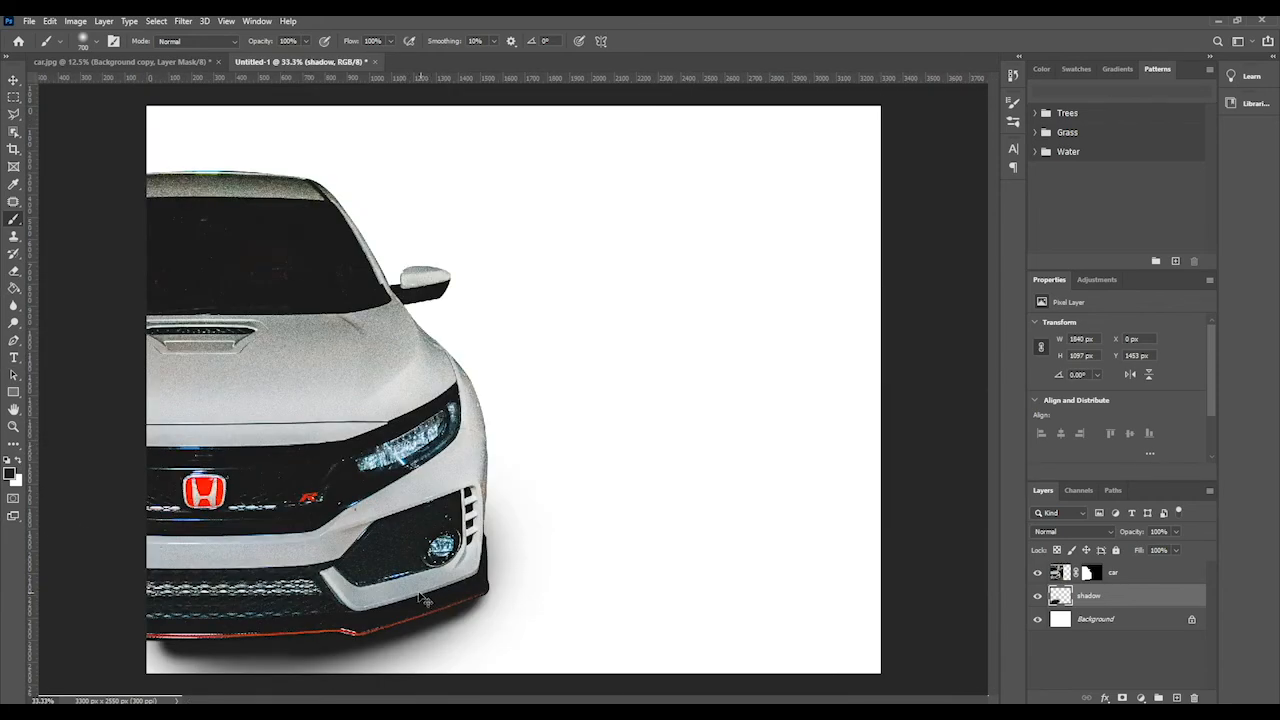
key("ctrl+minus")
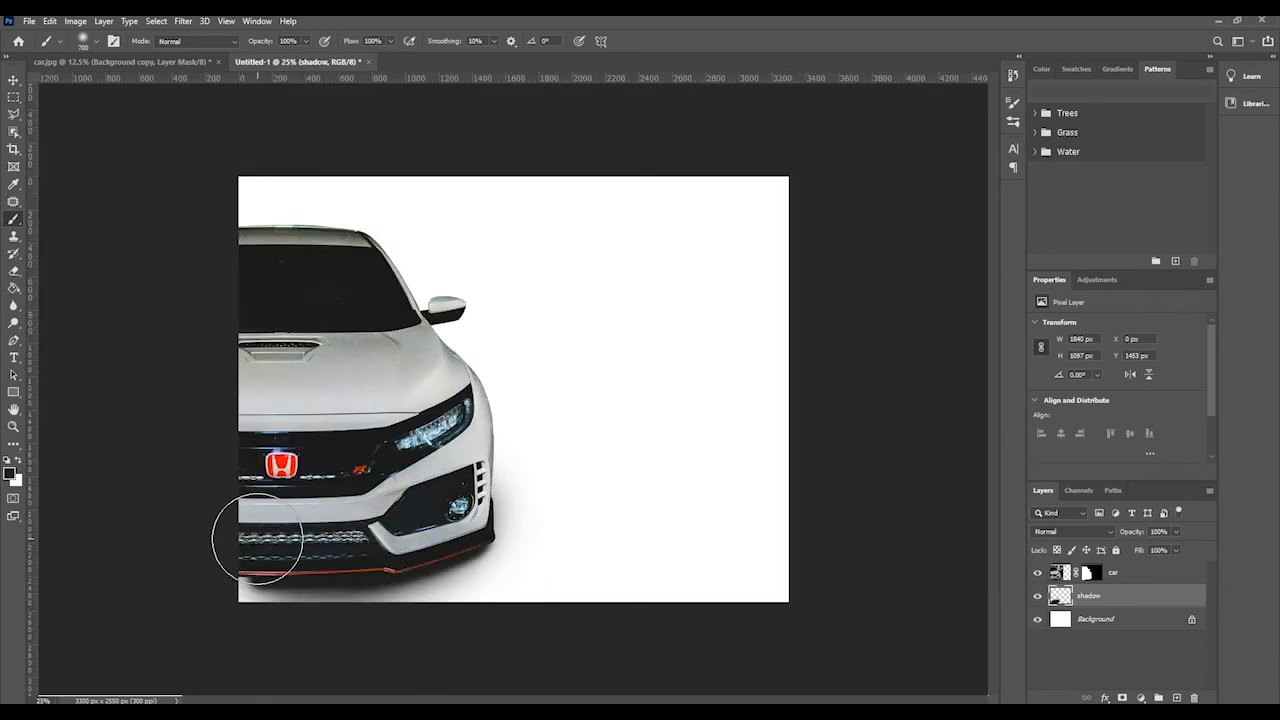
key("bracketleft")
key("bracketleft")
key("bracketleft")
key("bracketleft")
key("bracketleft")
key("bracketleft")
key("bracketleft")
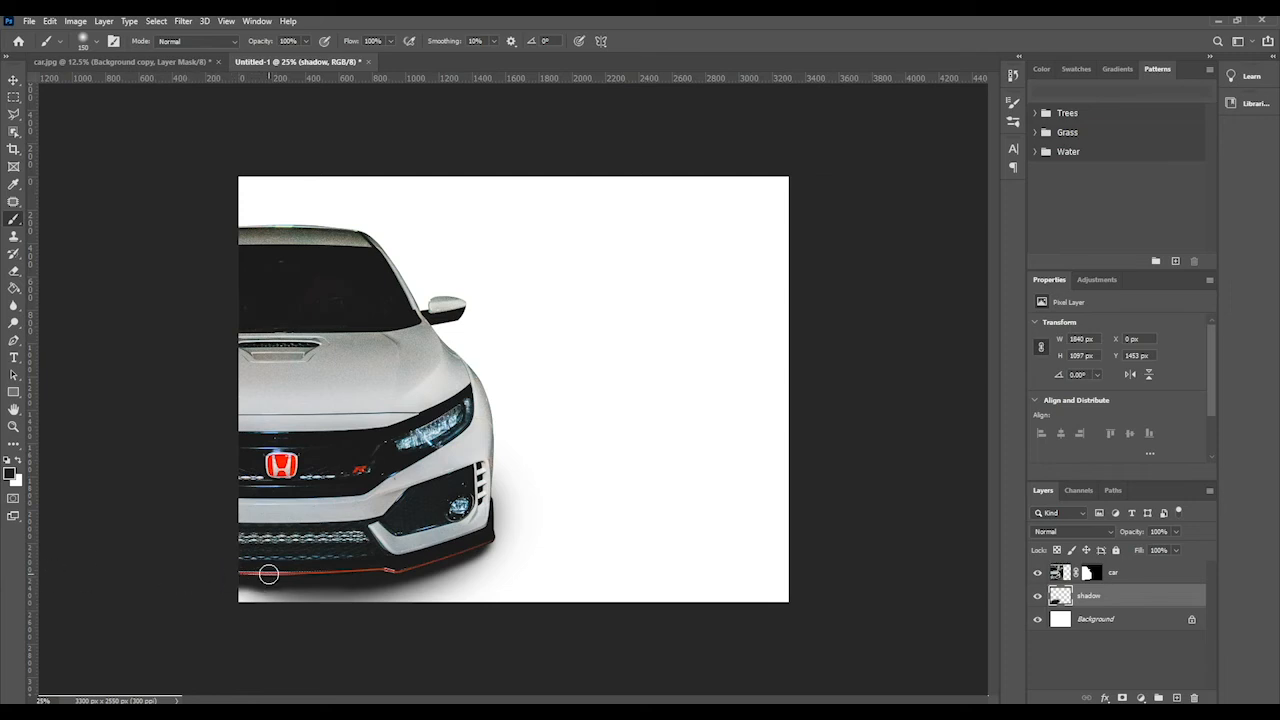
key("bracketright")
key("bracketright")
key("bracketright")
key("bracketright")
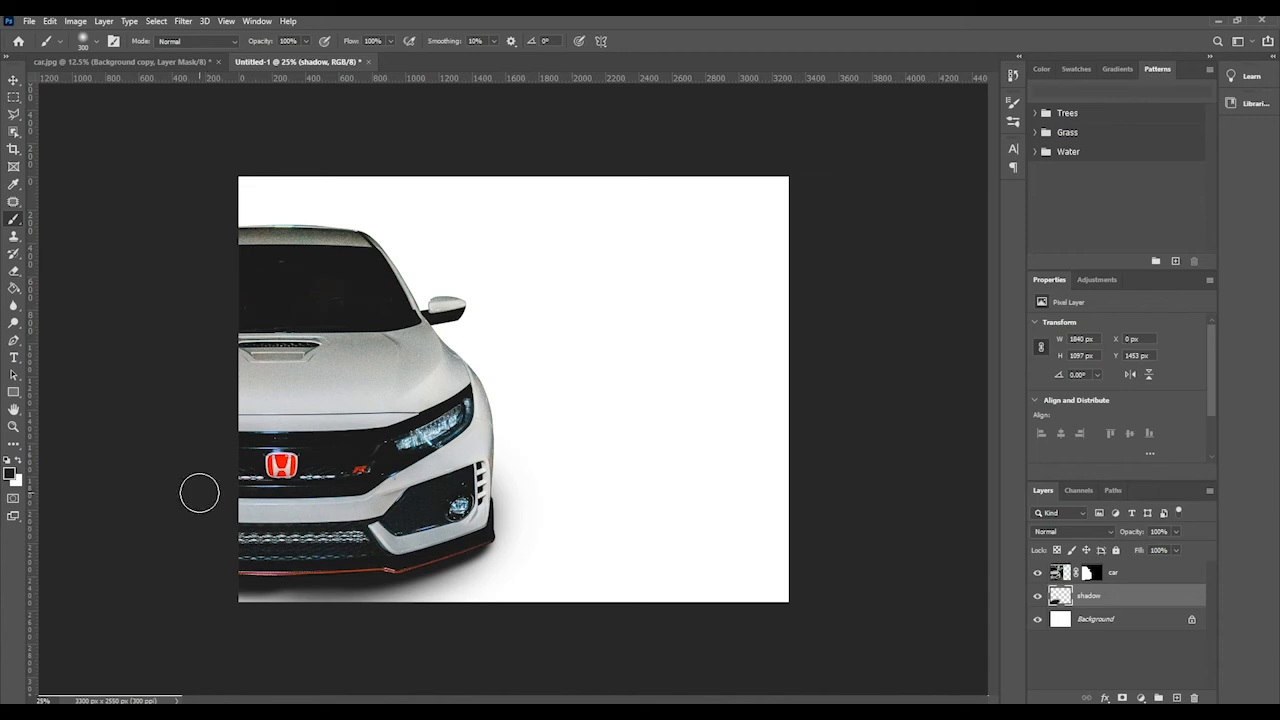
- Add the text "HONDA" in black Helvetica Neue Bold at 184 pt on a new layer above the shadow layer
left_click(1178, 697)
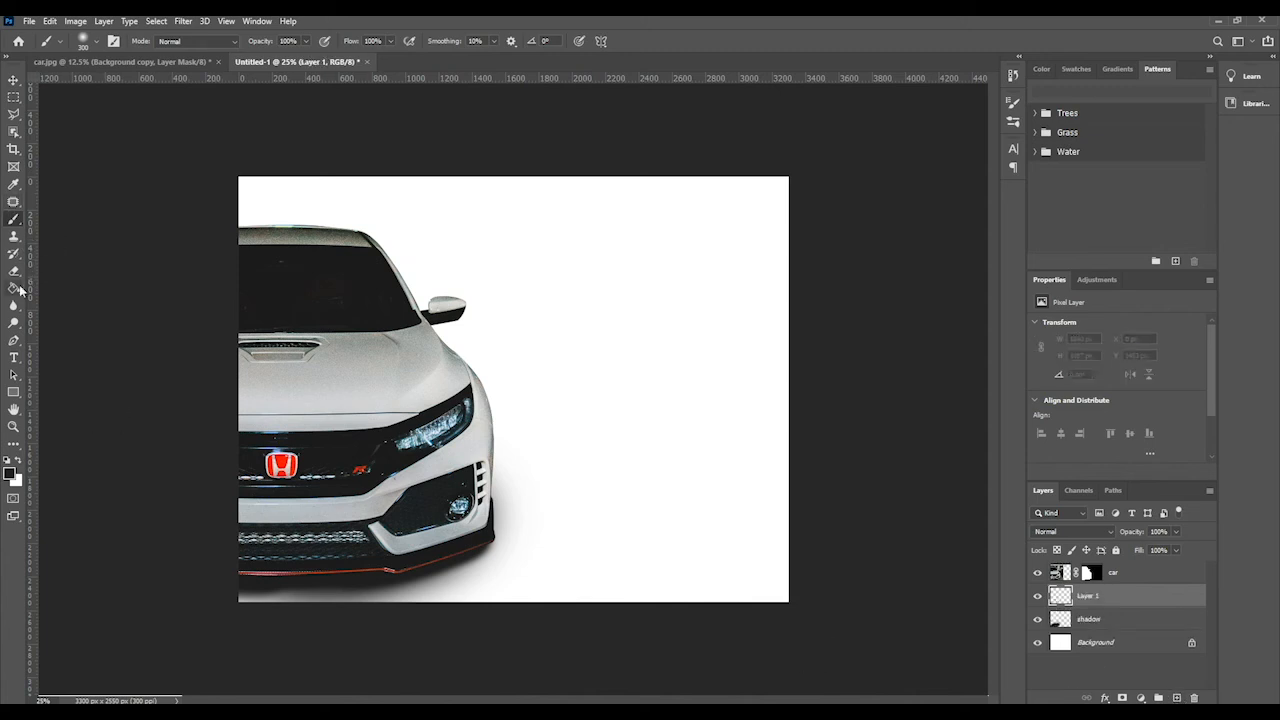
left_click(13, 357)
left_click(489, 250)
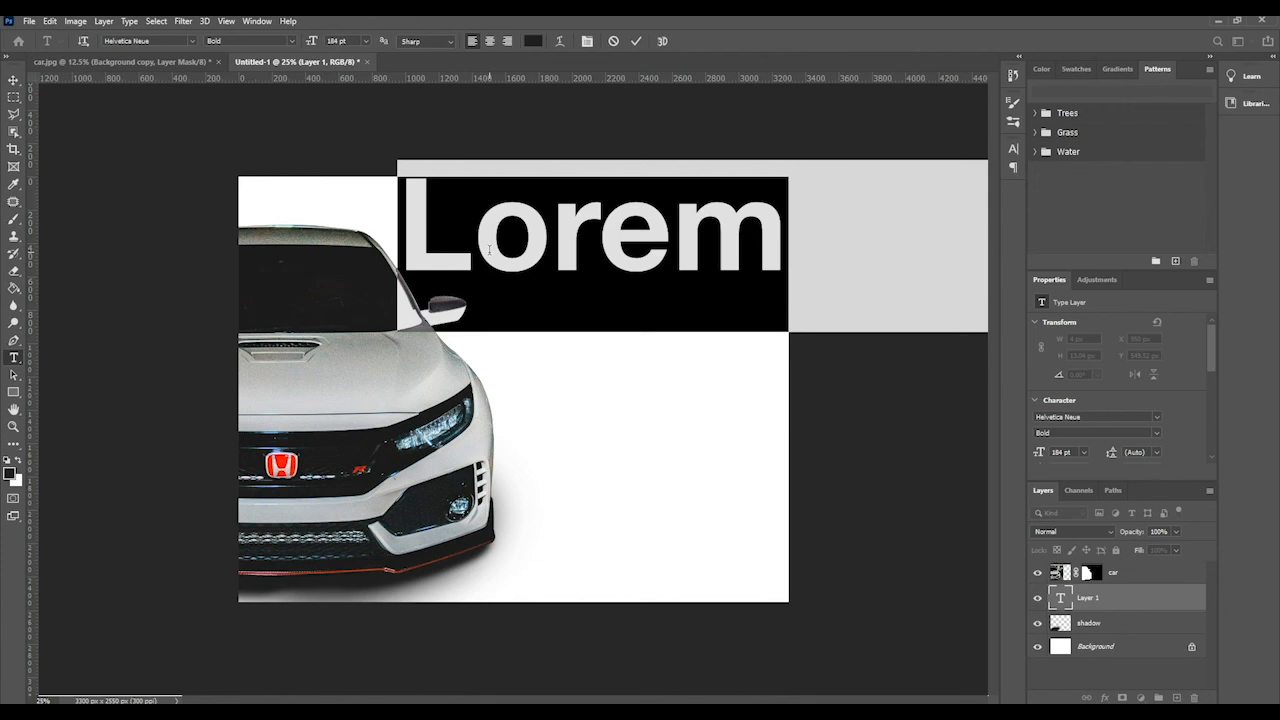
type("J")
key("BackSpace")
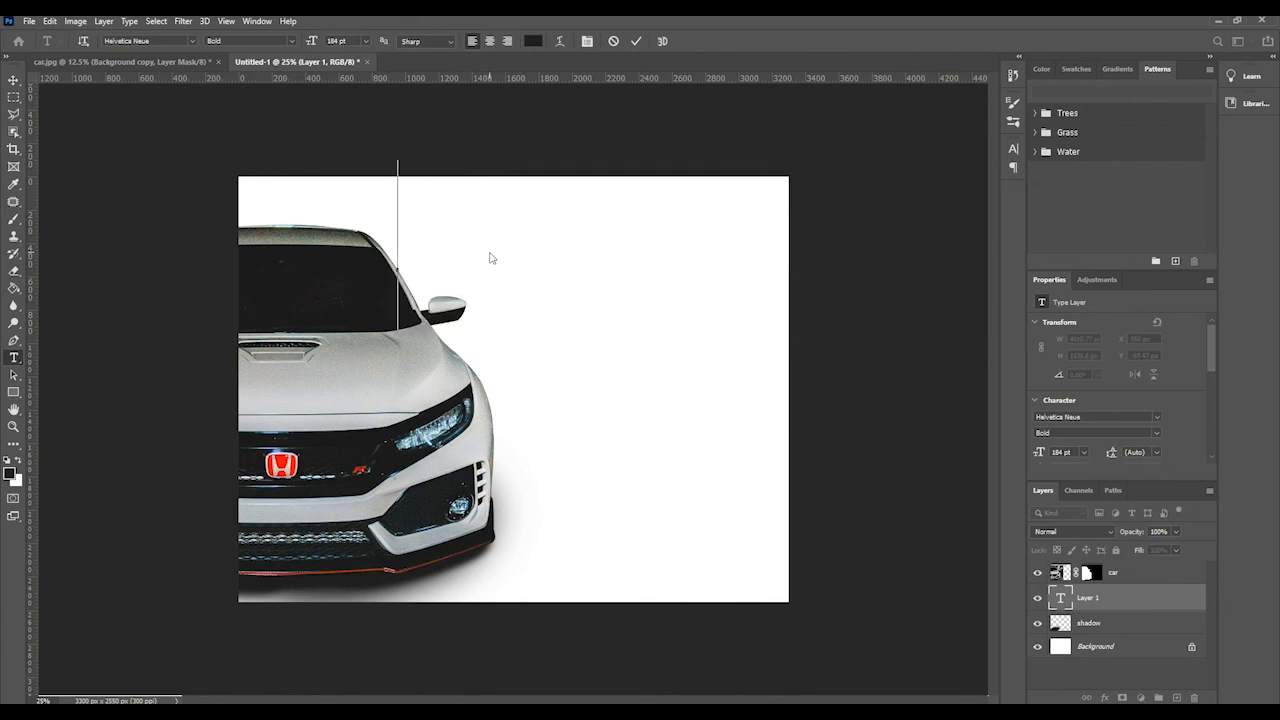
type("HON")
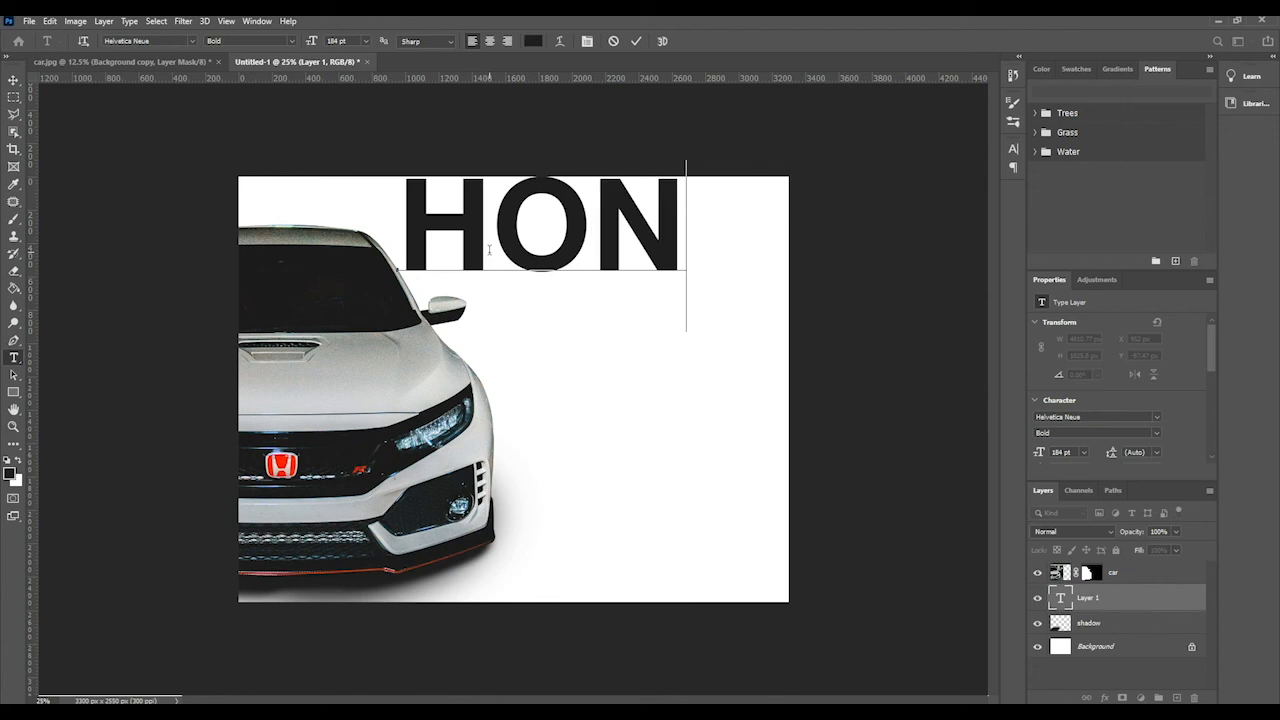
type("DA")
left_click(14, 80)
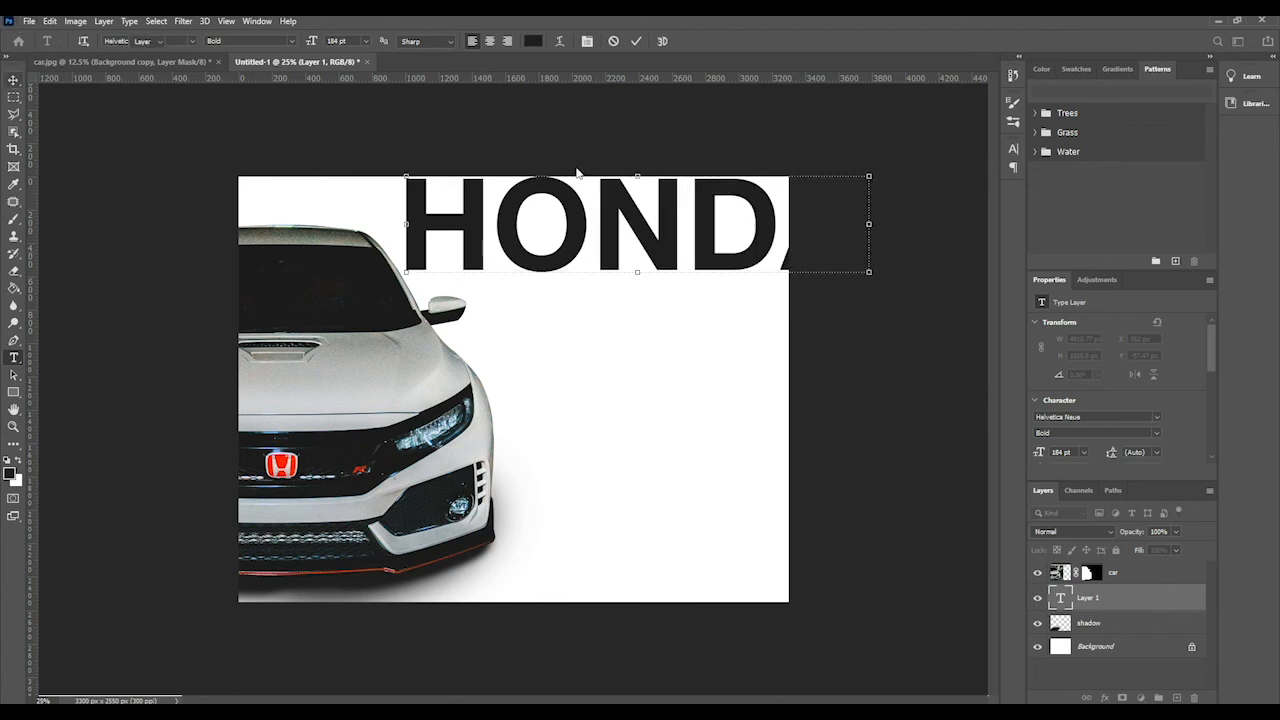
- Scale the HONDA text to about 73% and place it beside the car with the H partly behind the side mirror
left_click_drag(588, 238, 499, 270)
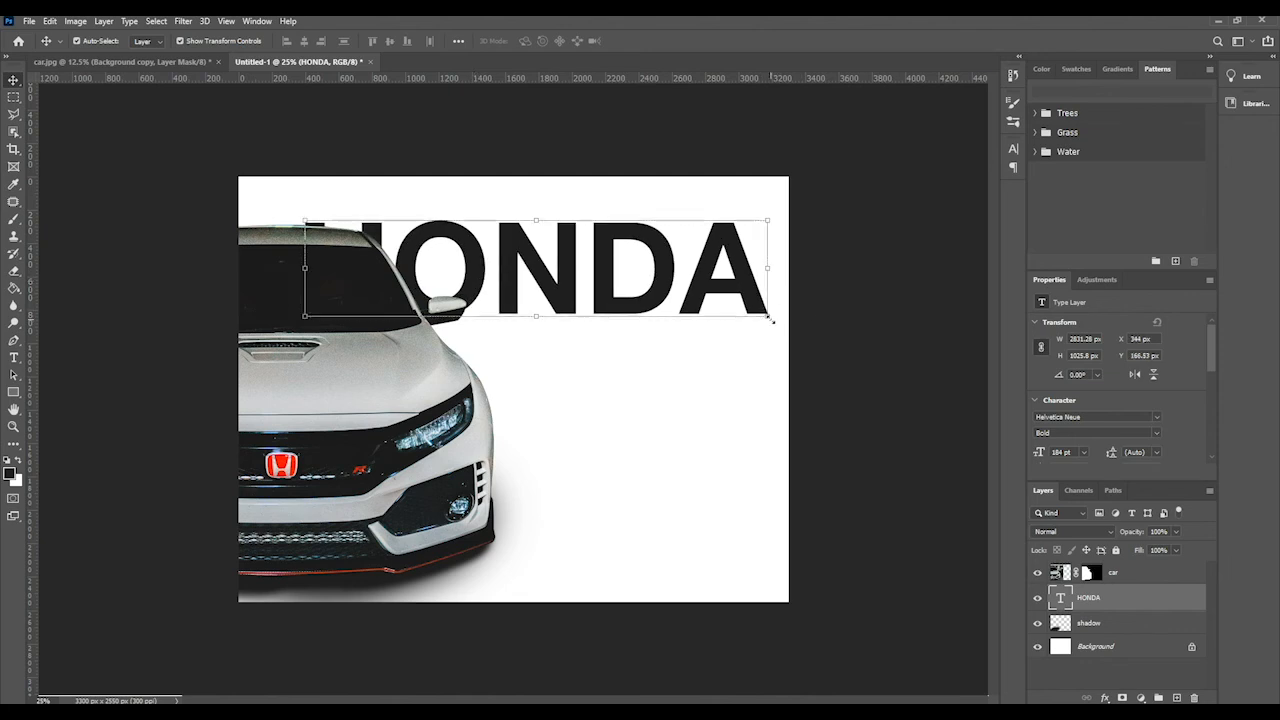
left_click_drag(762, 320, 598, 297)
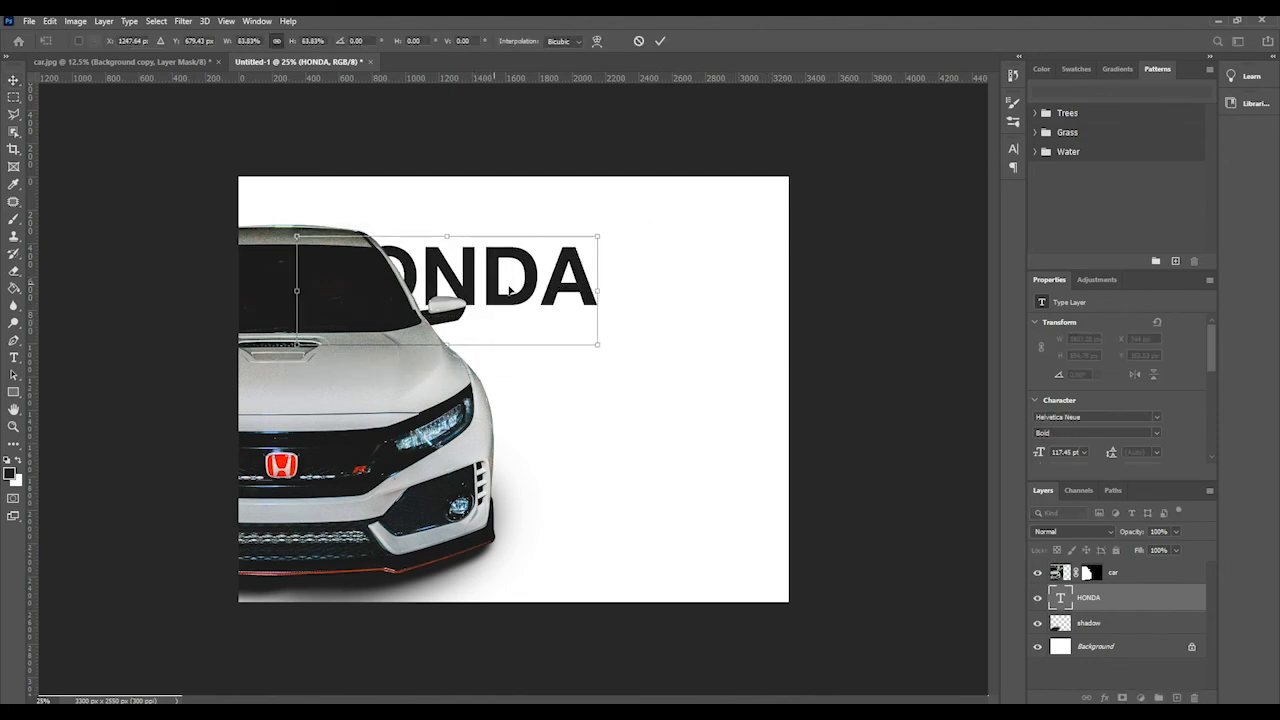
left_click_drag(494, 287, 633, 344)
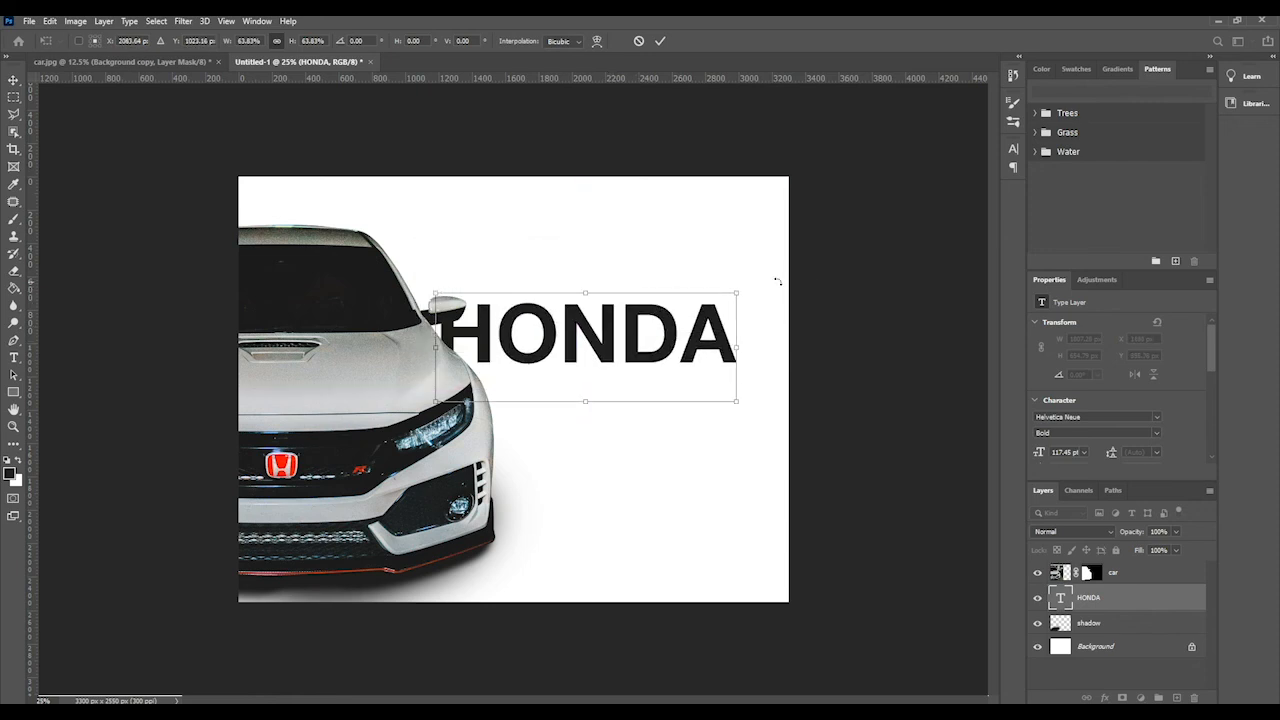
left_click_drag(738, 292, 790, 262)
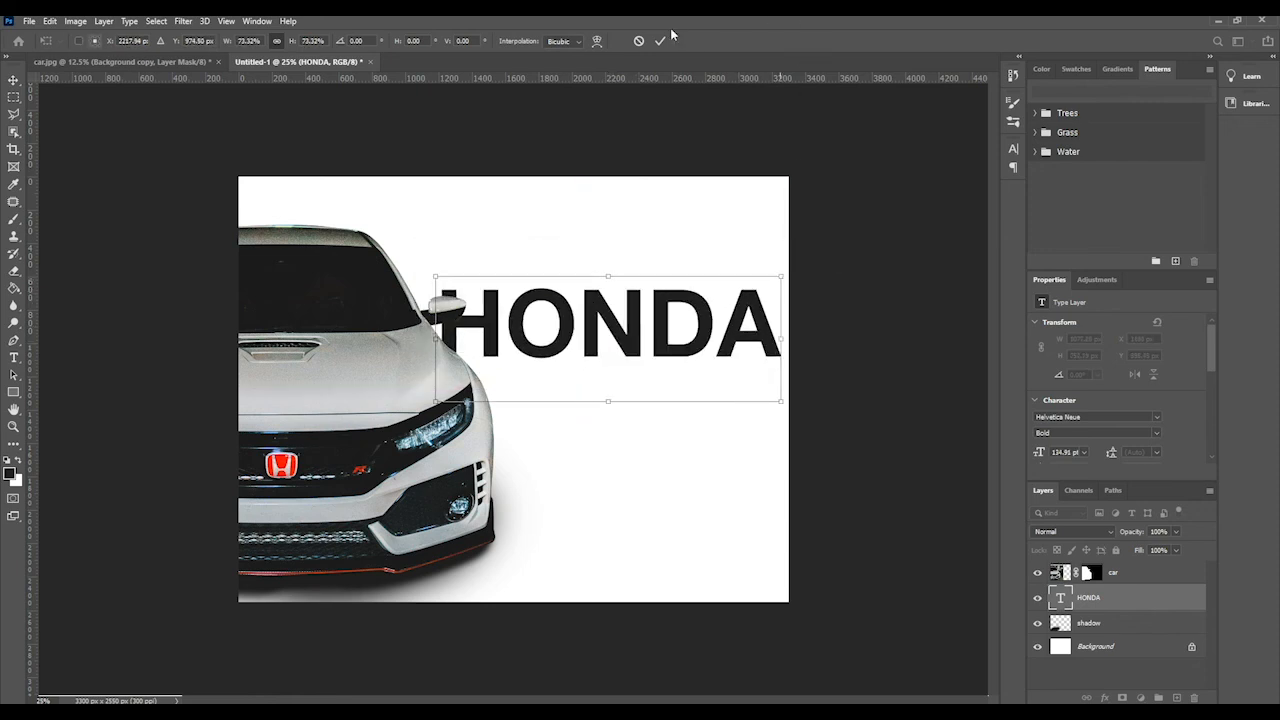
key("Return")
left_click(955, 444)
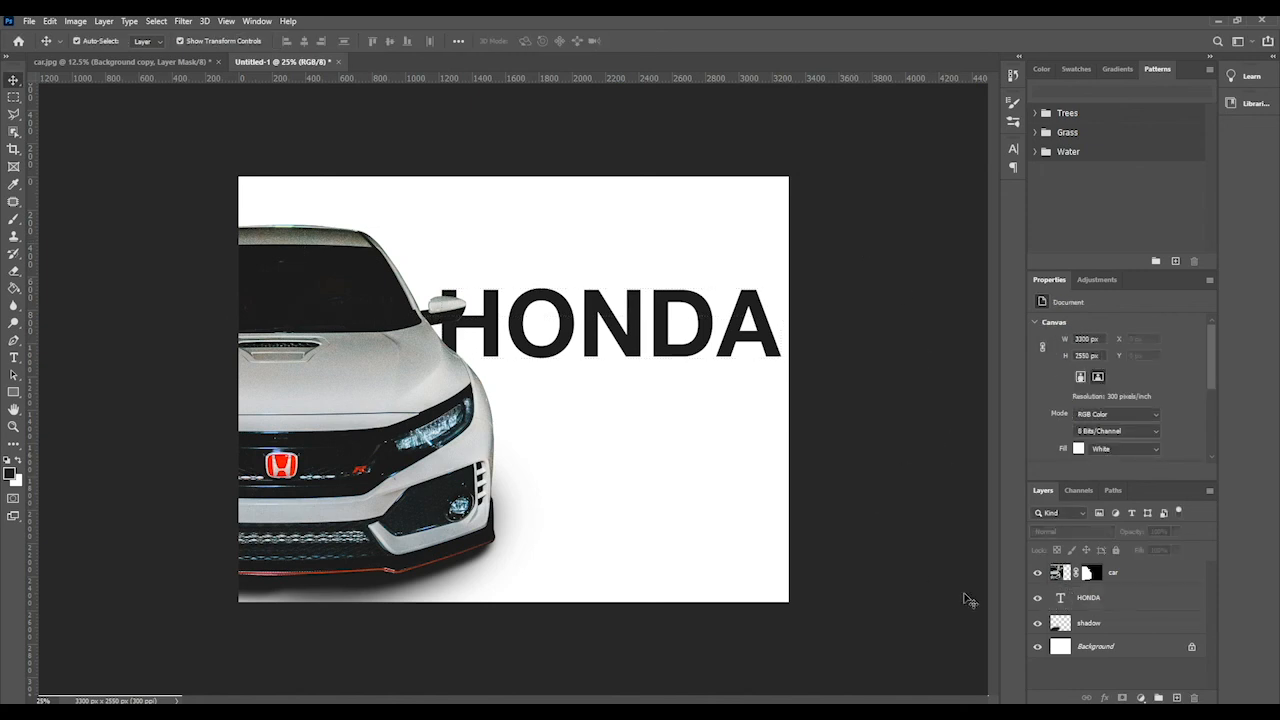